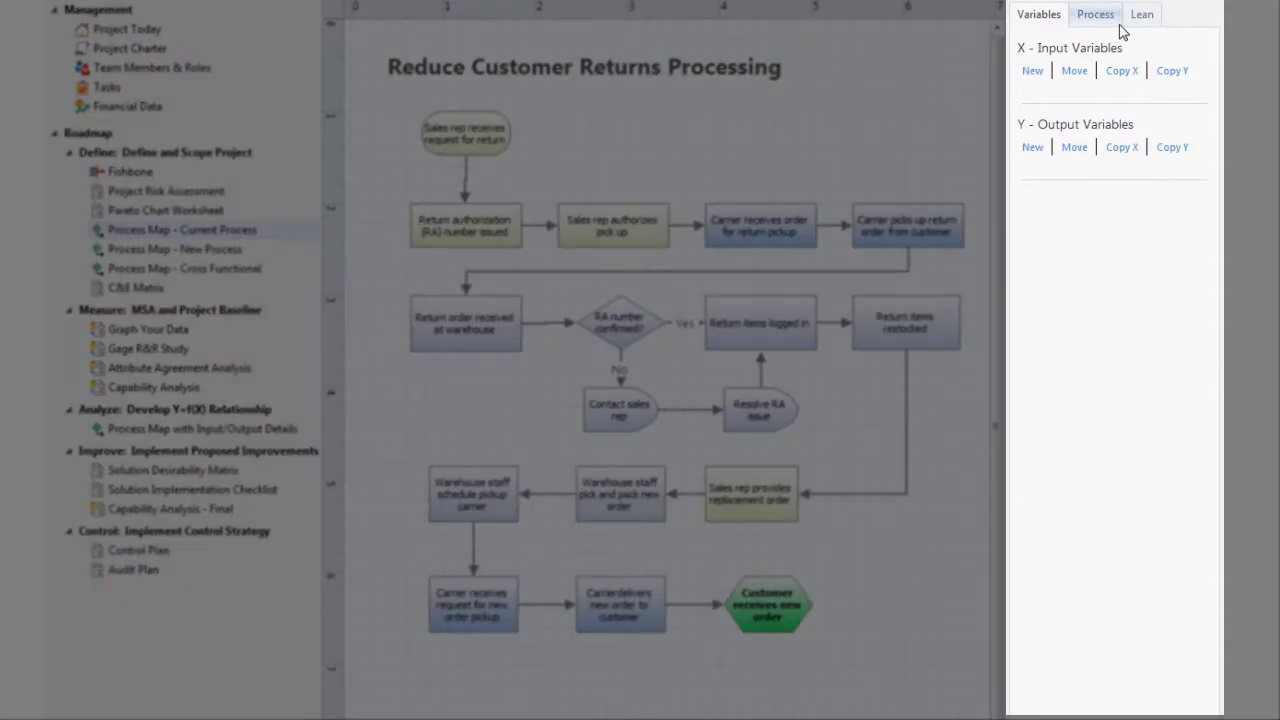
# Step: Show the Process and Lean metric fields for shapes in the task pane
pyautogui.click(1119, 25)
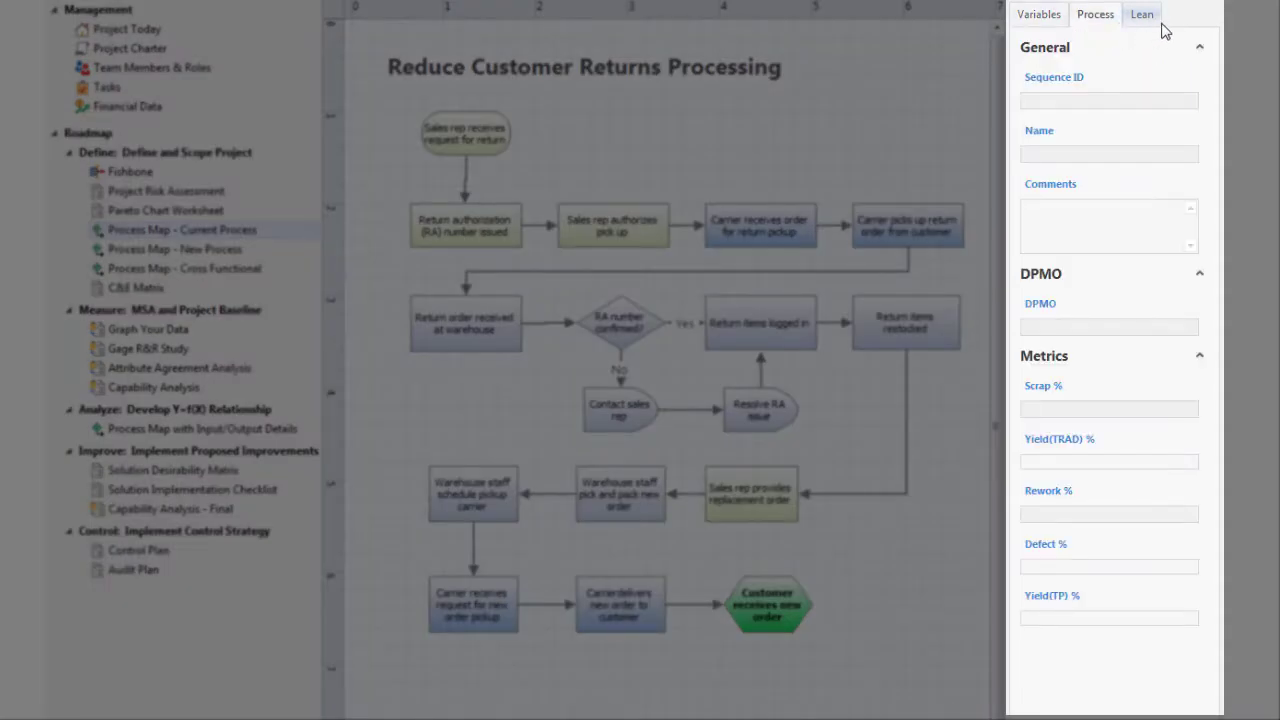
pyautogui.click(1162, 30)
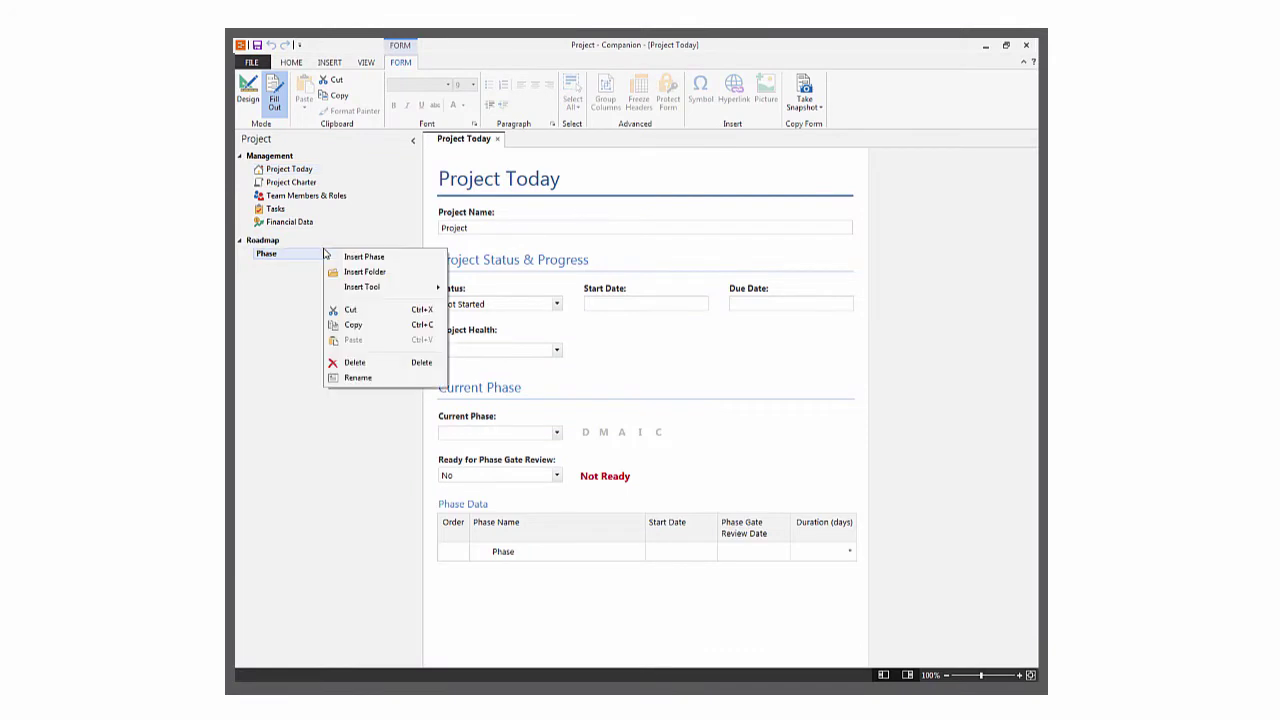
# Step: Insert and create a new Process Map tool under the roadmap Phase
pyautogui.click(470, 289)
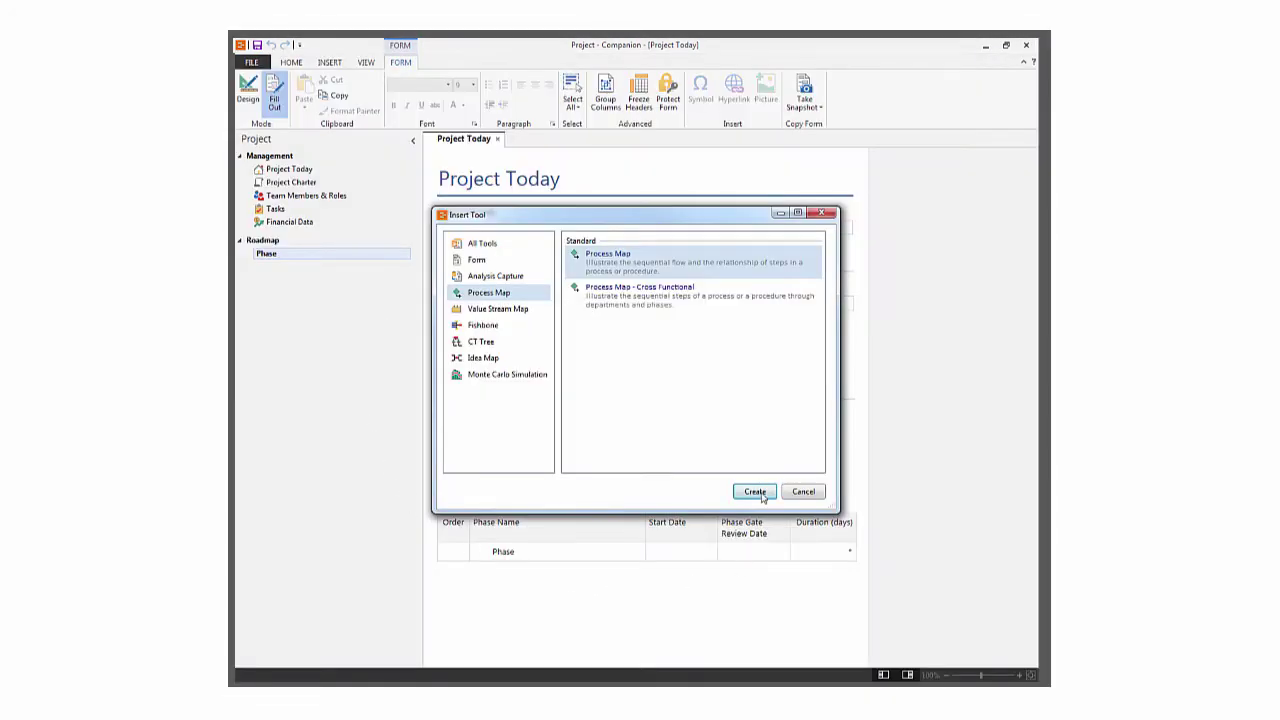
pyautogui.click(760, 494)
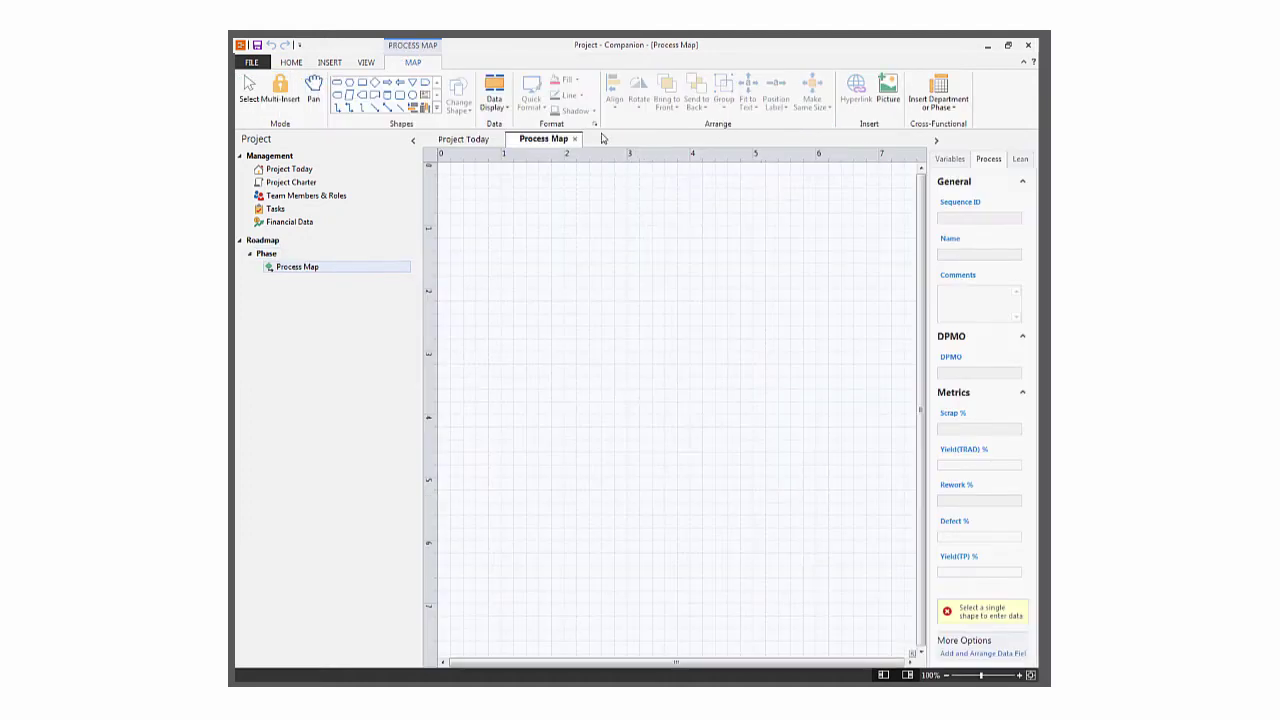
# Step: Place a rounded start shape labelled 'Customer call received' near the canvas's top left
pyautogui.click(338, 87)
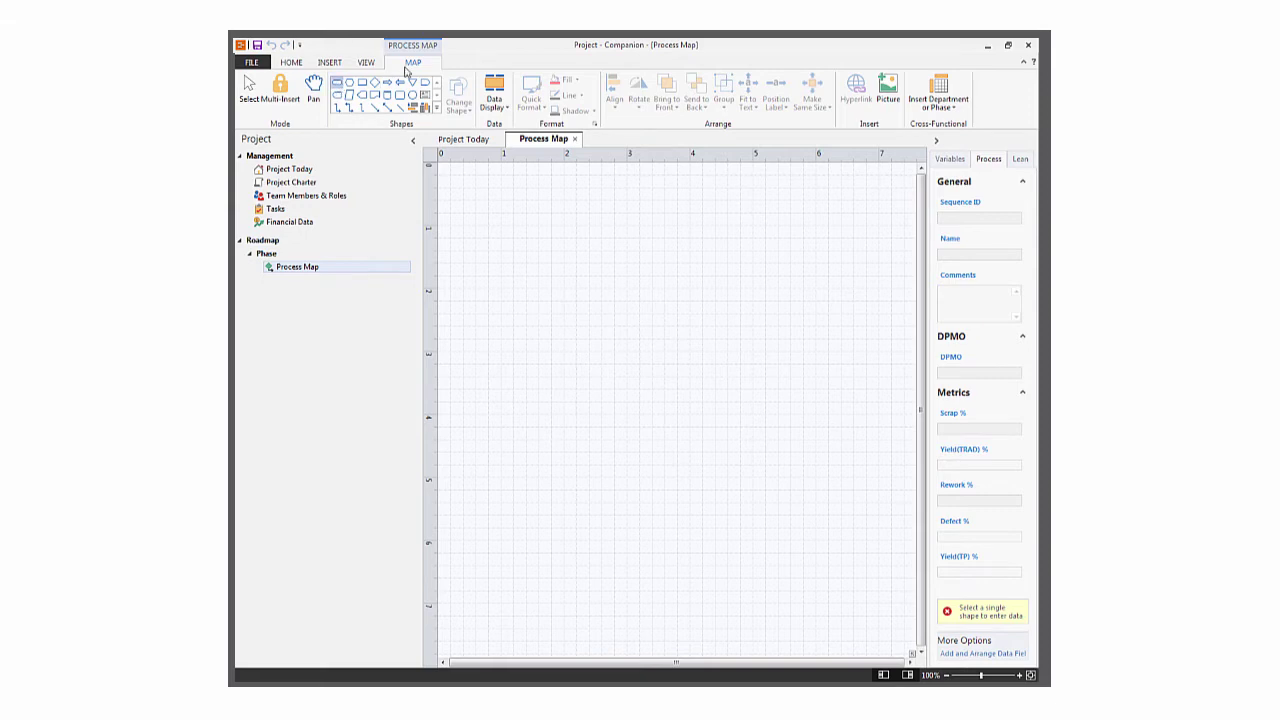
pyautogui.click(492, 268)
pyautogui.write('Cus')
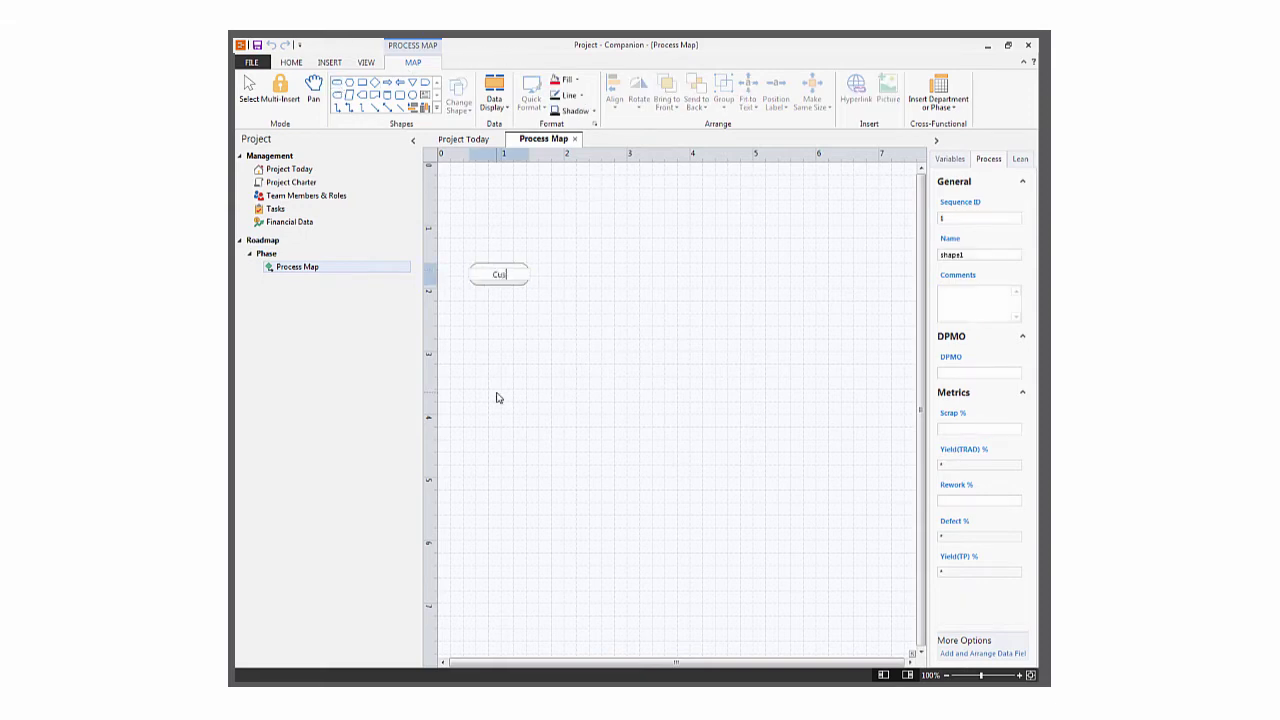
pyautogui.write('tomer call receive')
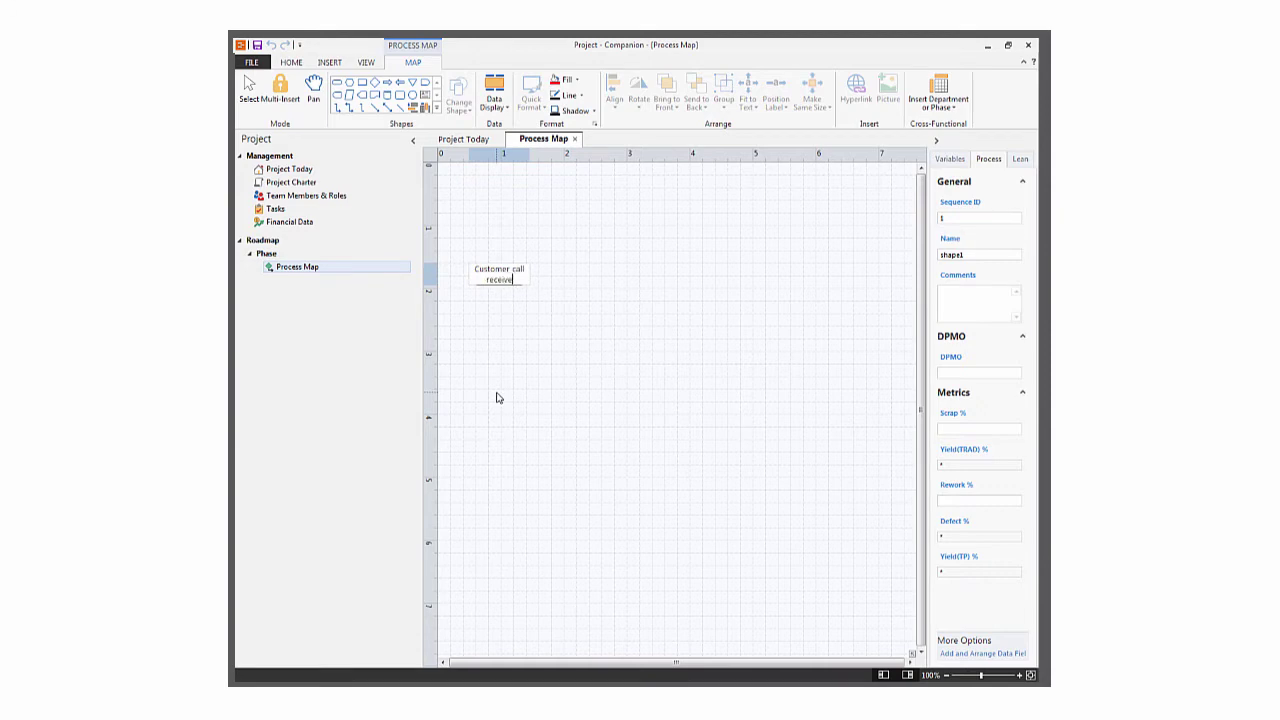
pyautogui.write('d')
pyautogui.click(498, 398)
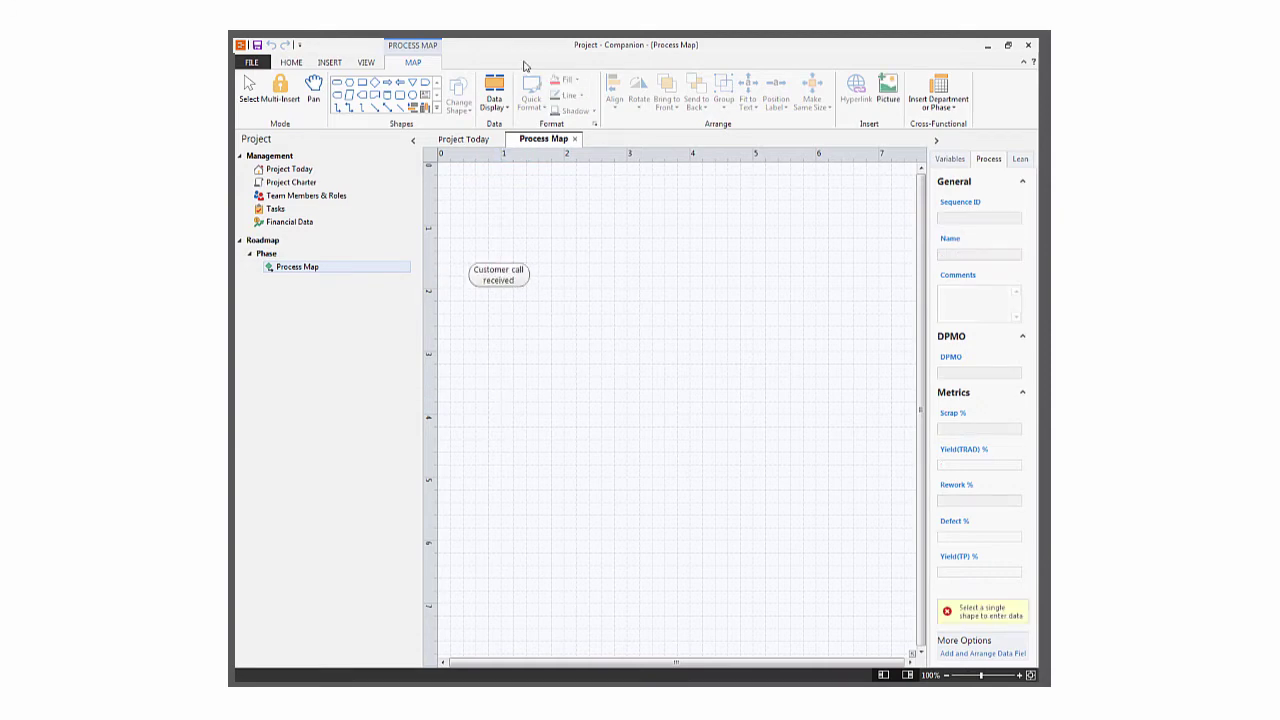
# Step: With Multi-Insert on, place two decision diamonds with a rectangle below each
pyautogui.click(287, 80)
pyautogui.click(373, 82)
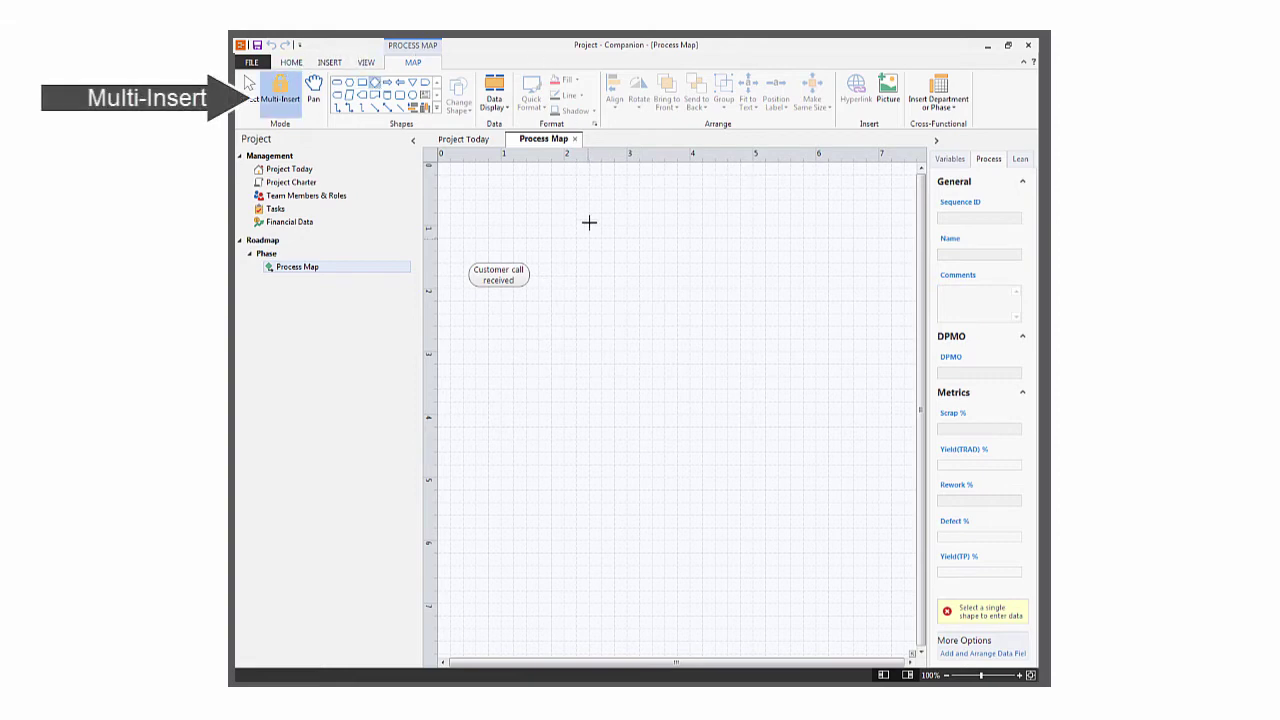
pyautogui.click(637, 274)
pyautogui.click(763, 274)
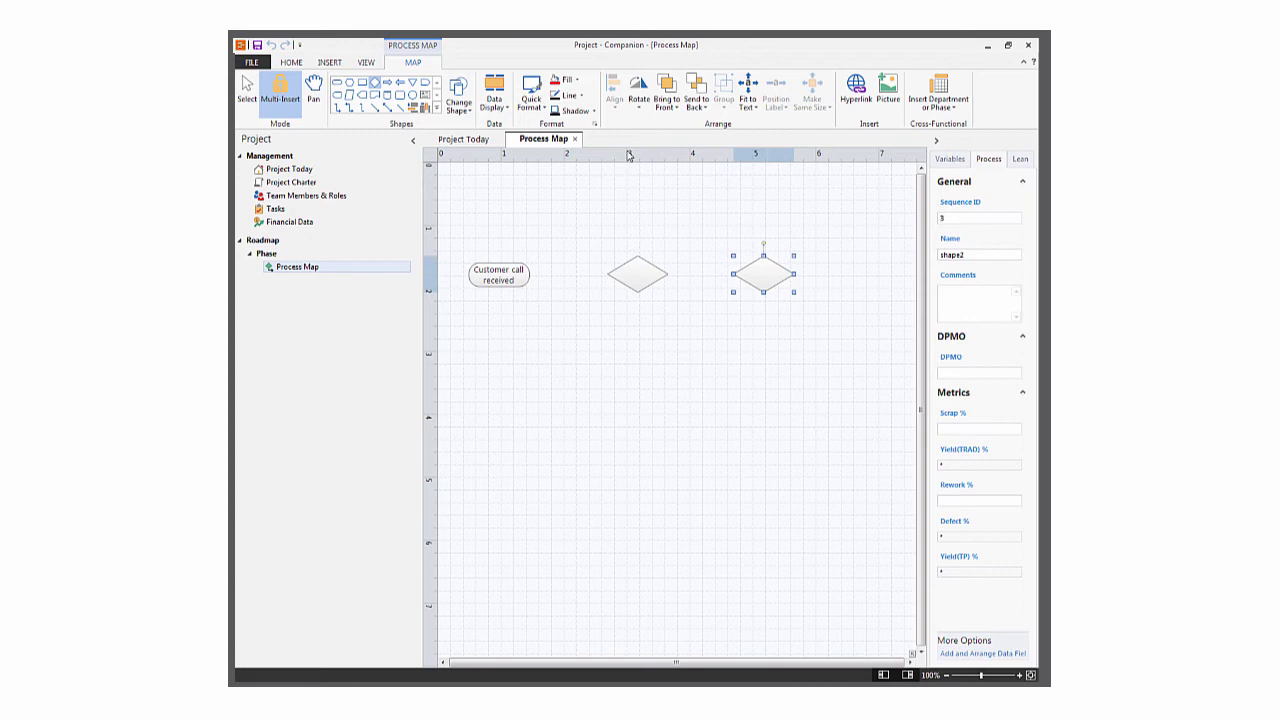
pyautogui.click(362, 83)
pyautogui.click(630, 374)
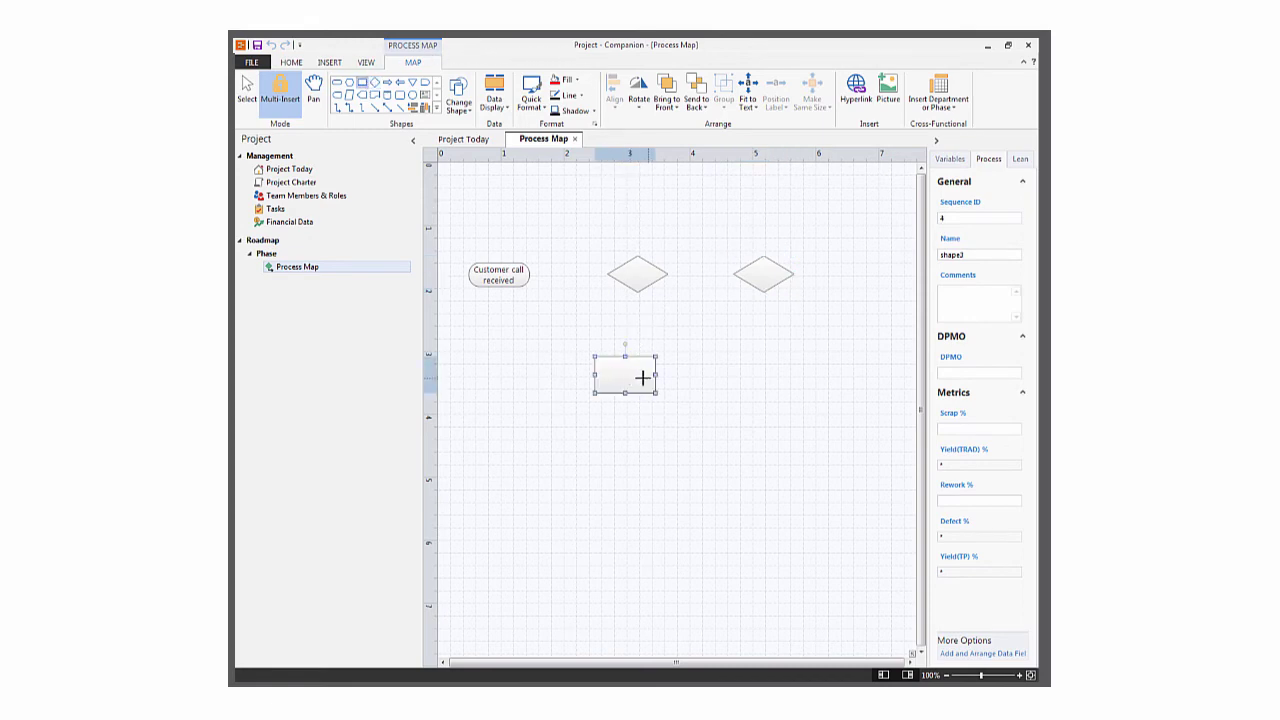
pyautogui.click(763, 374)
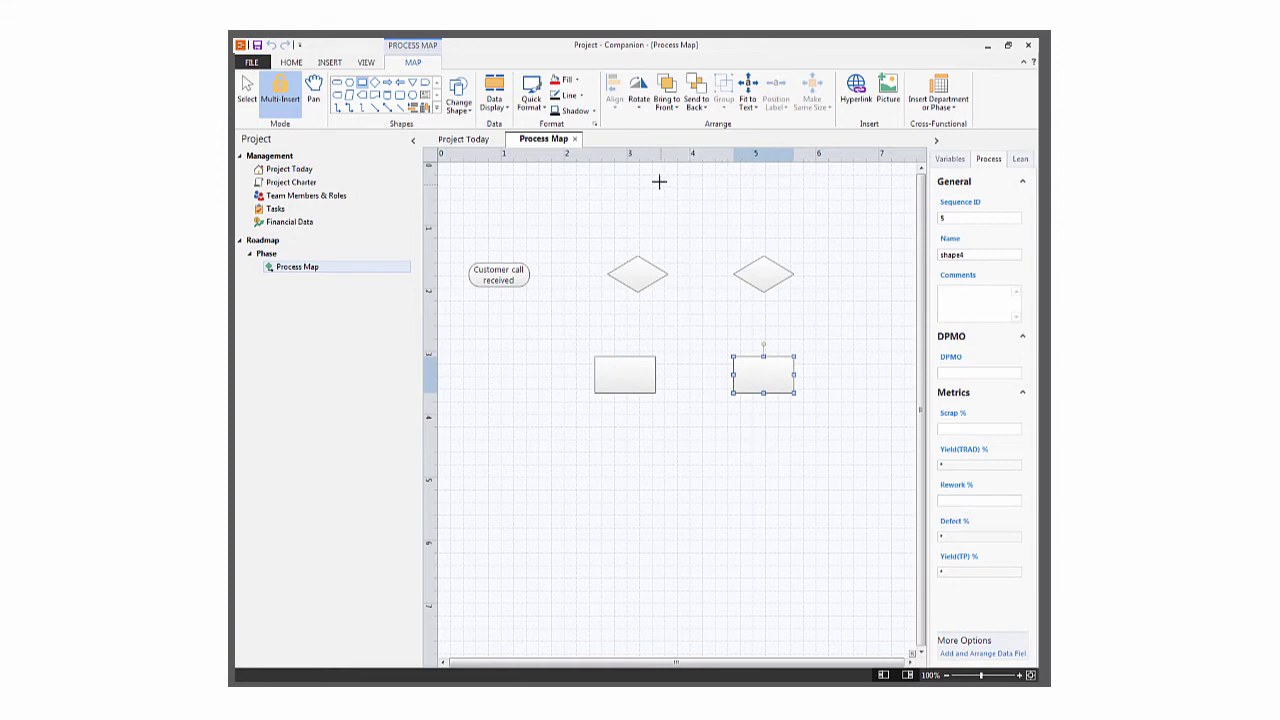
# Step: Connect the start shape and left rectangle to the first diamond with straight and elbow connectors
pyautogui.click(375, 107)
pyautogui.moveTo(530, 274); pyautogui.dragTo(607, 274)
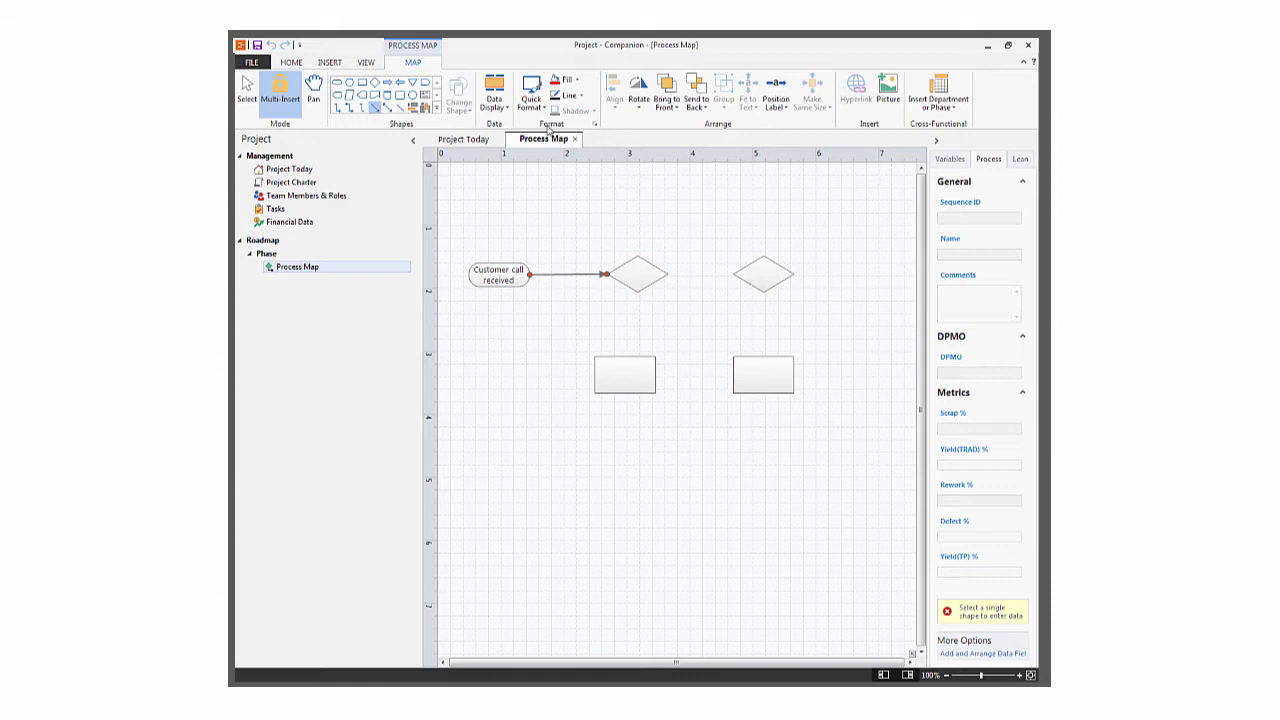
pyautogui.click(337, 108)
pyautogui.moveTo(594, 374)
pyautogui.mouseDown()
pyautogui.moveTo(574, 320)
pyautogui.moveTo(637, 255)
pyautogui.mouseUp()
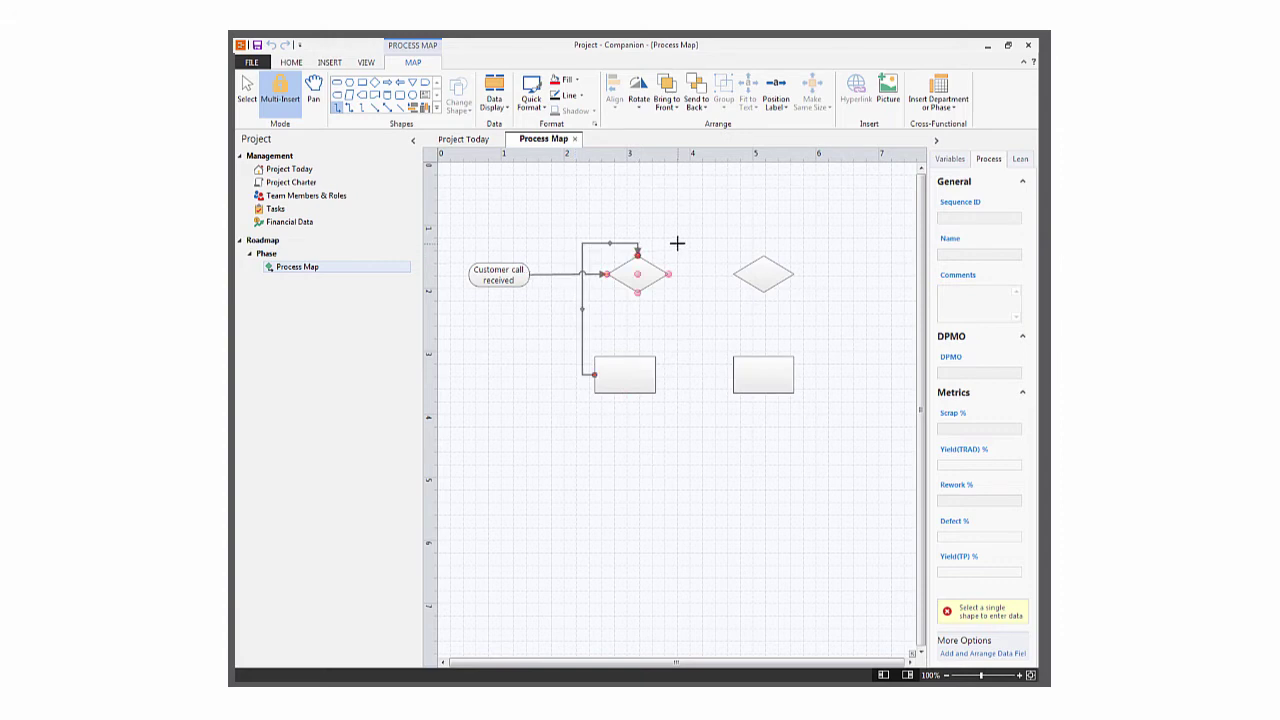
pyautogui.press('Escape')
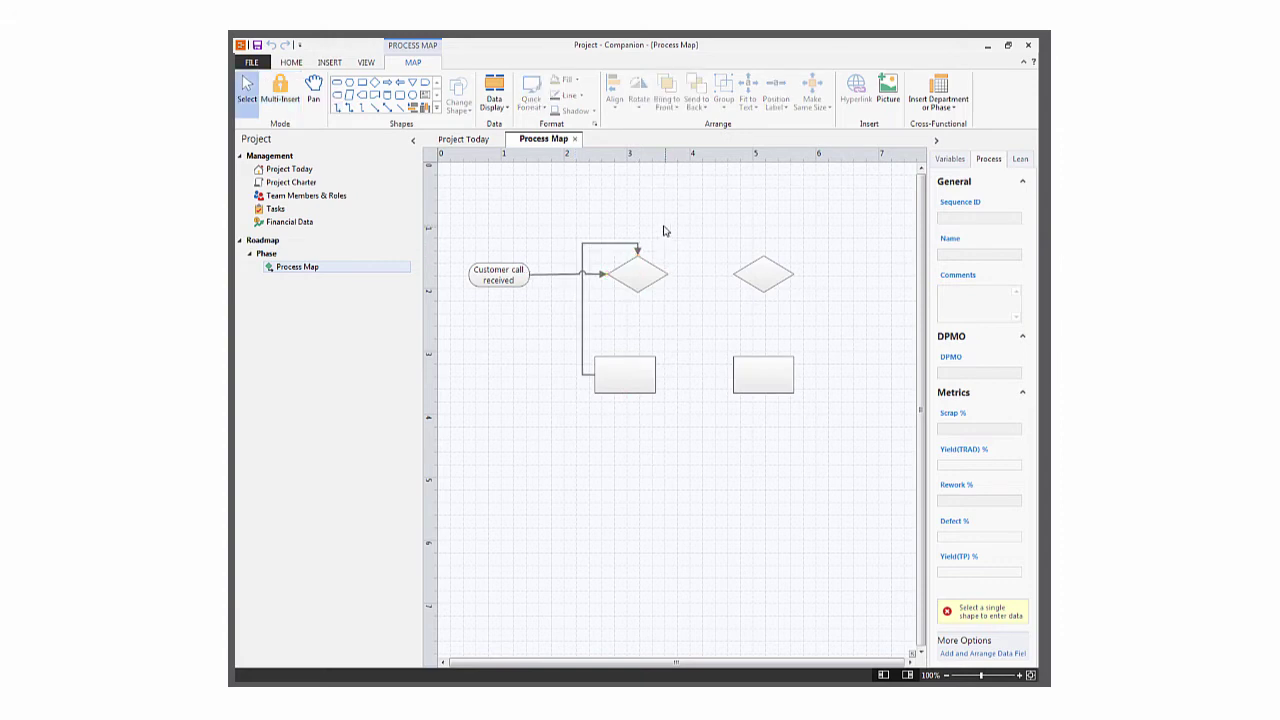
# Step: Give the 'Customer call received' start shape a new fill colour
pyautogui.rightClick(524, 277)
pyautogui.moveTo(557, 406)
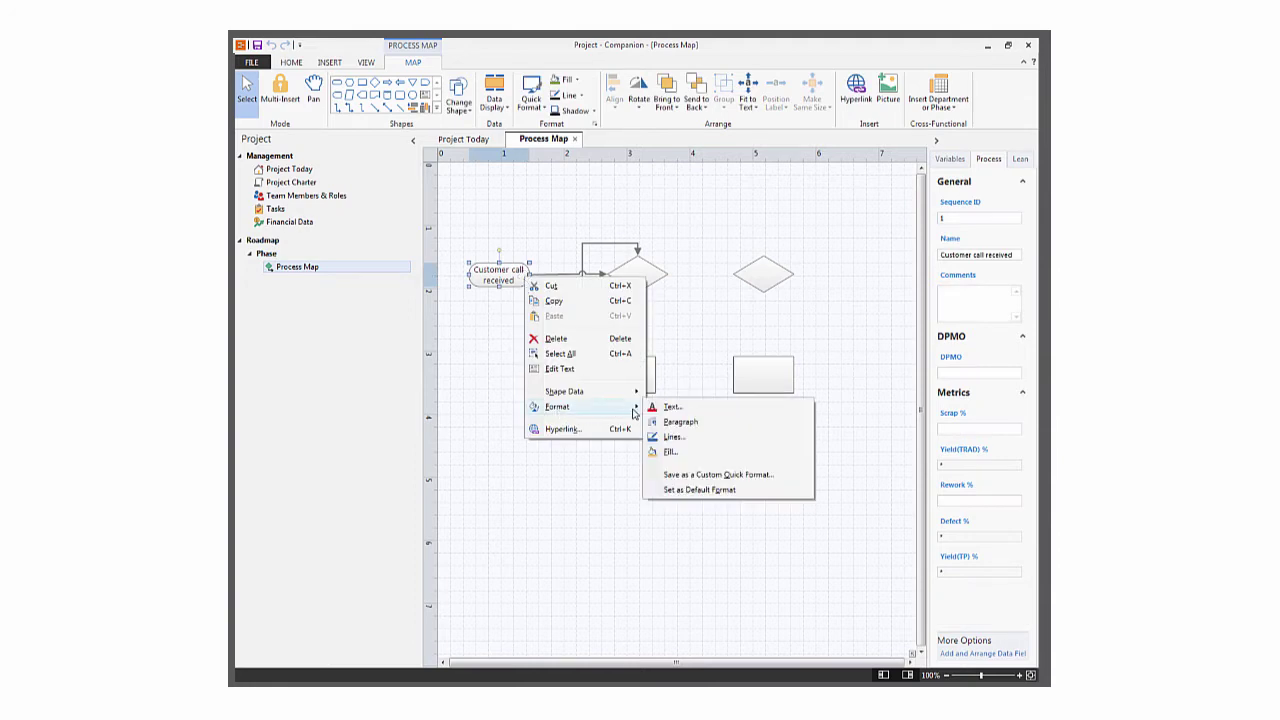
pyautogui.click(667, 452)
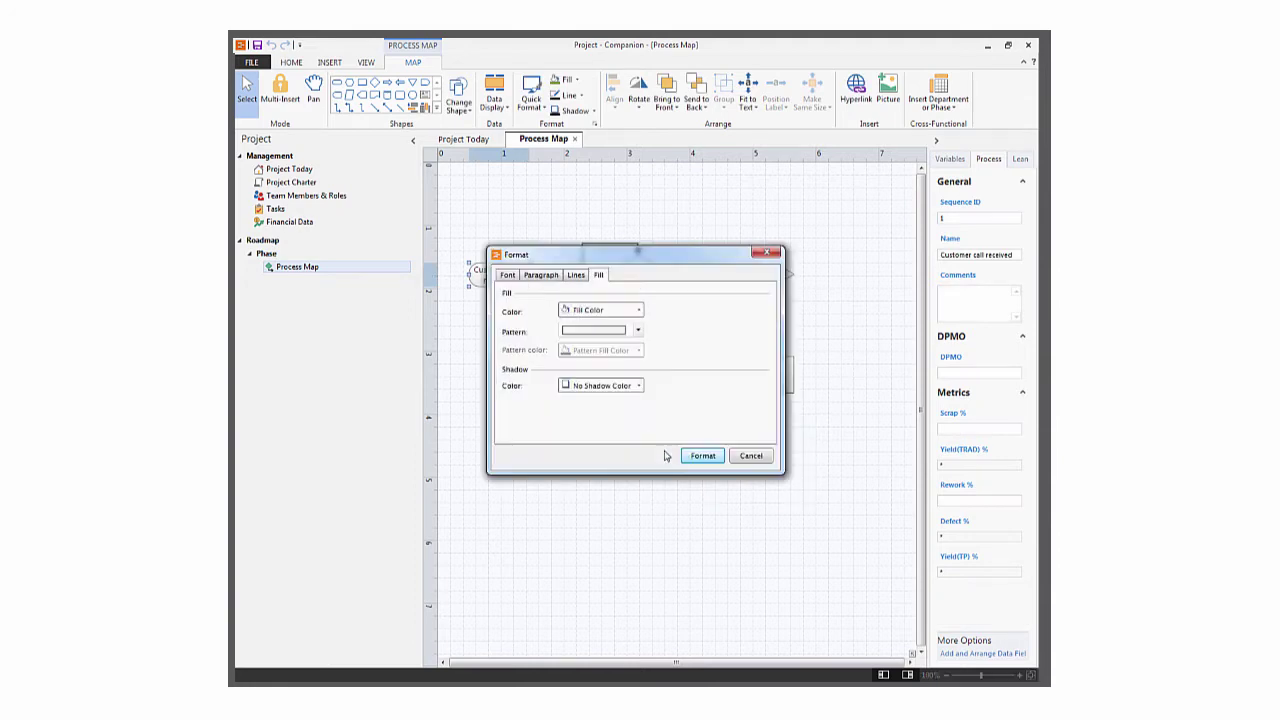
pyautogui.click(639, 311)
pyautogui.click(564, 372)
pyautogui.click(697, 458)
# Step: Fill both decision diamonds green
pyautogui.click(749, 279)
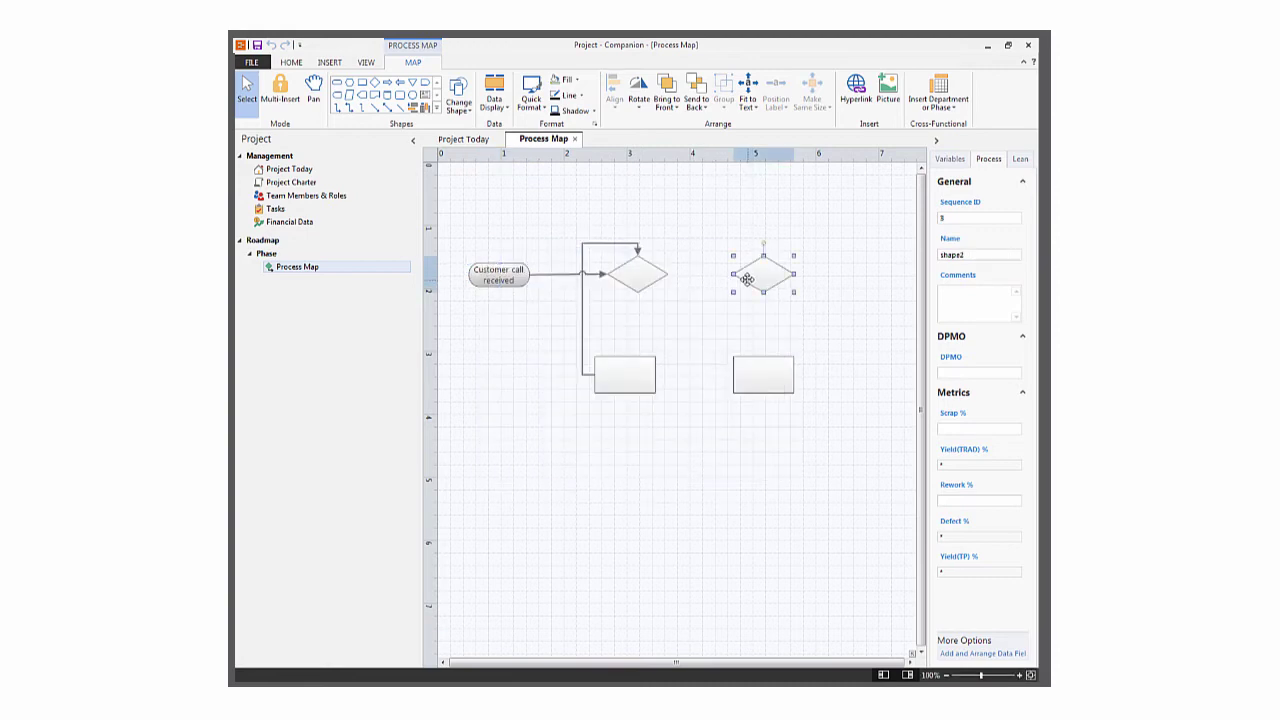
pyautogui.keyDown('shift'); pyautogui.click(660, 274); pyautogui.keyUp('shift')
pyautogui.rightClick(663, 273)
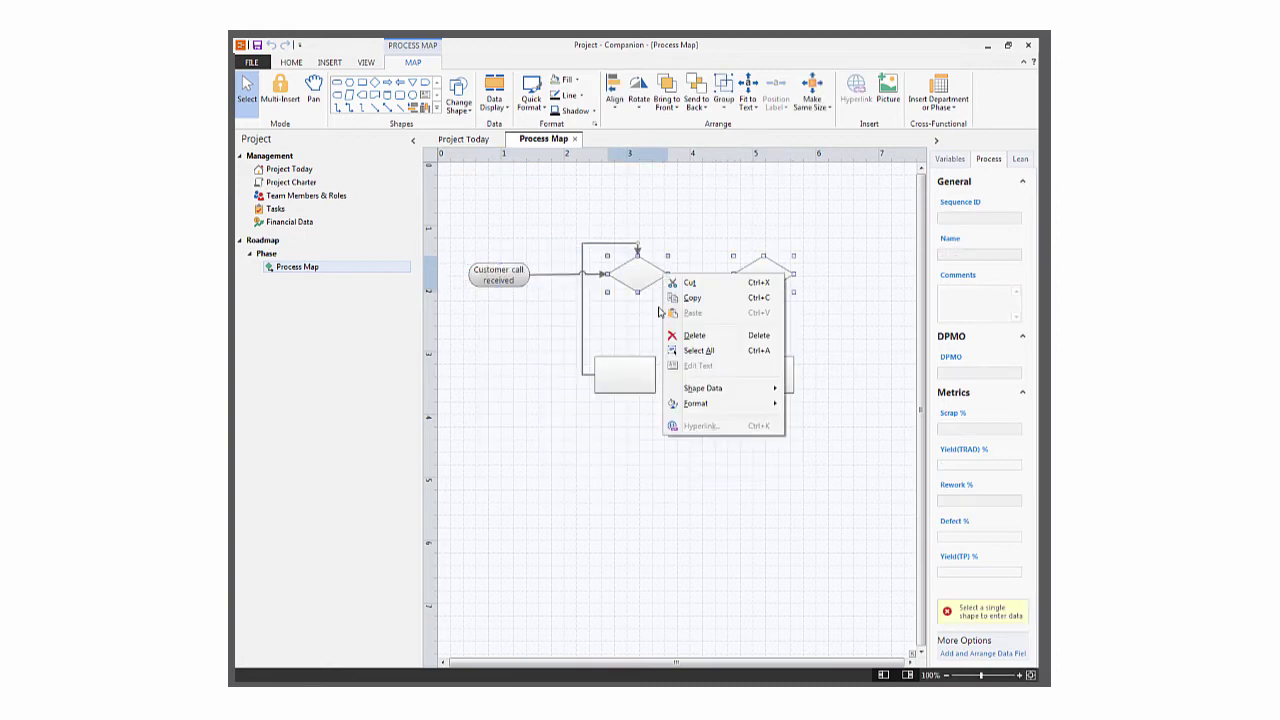
pyautogui.moveTo(696, 403)
pyautogui.click(666, 403)
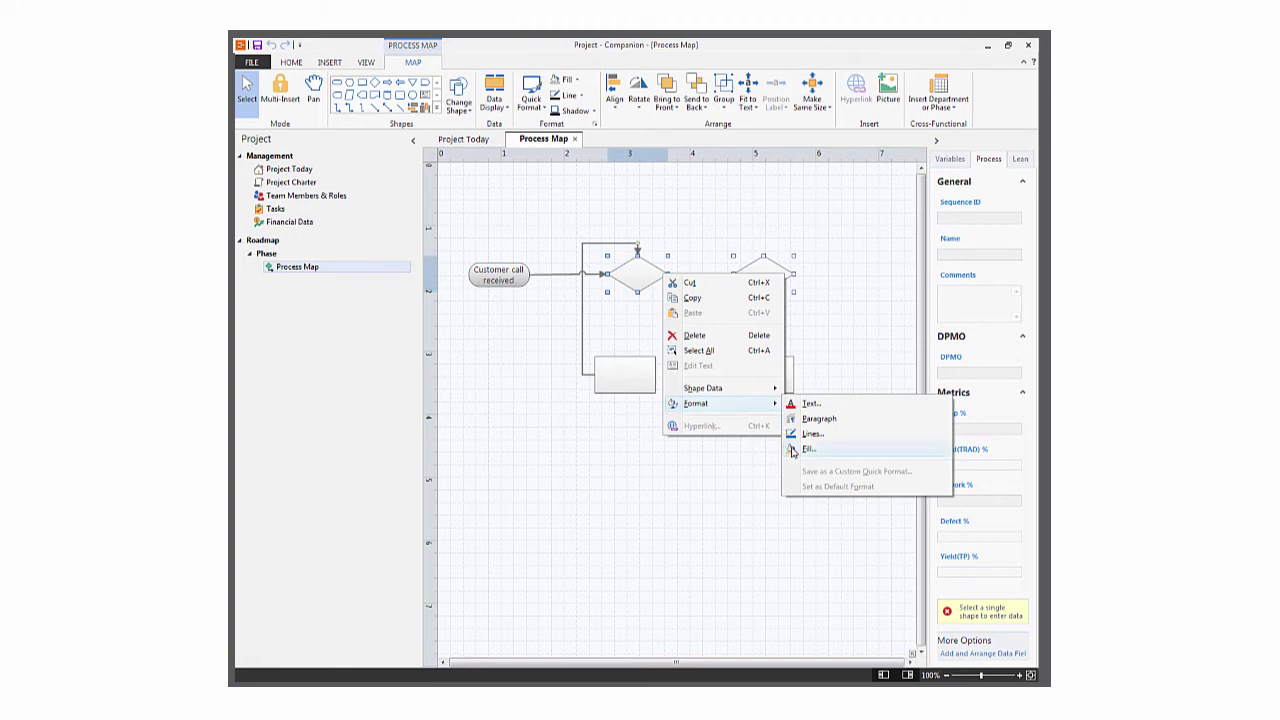
pyautogui.click(808, 449)
pyautogui.click(640, 312)
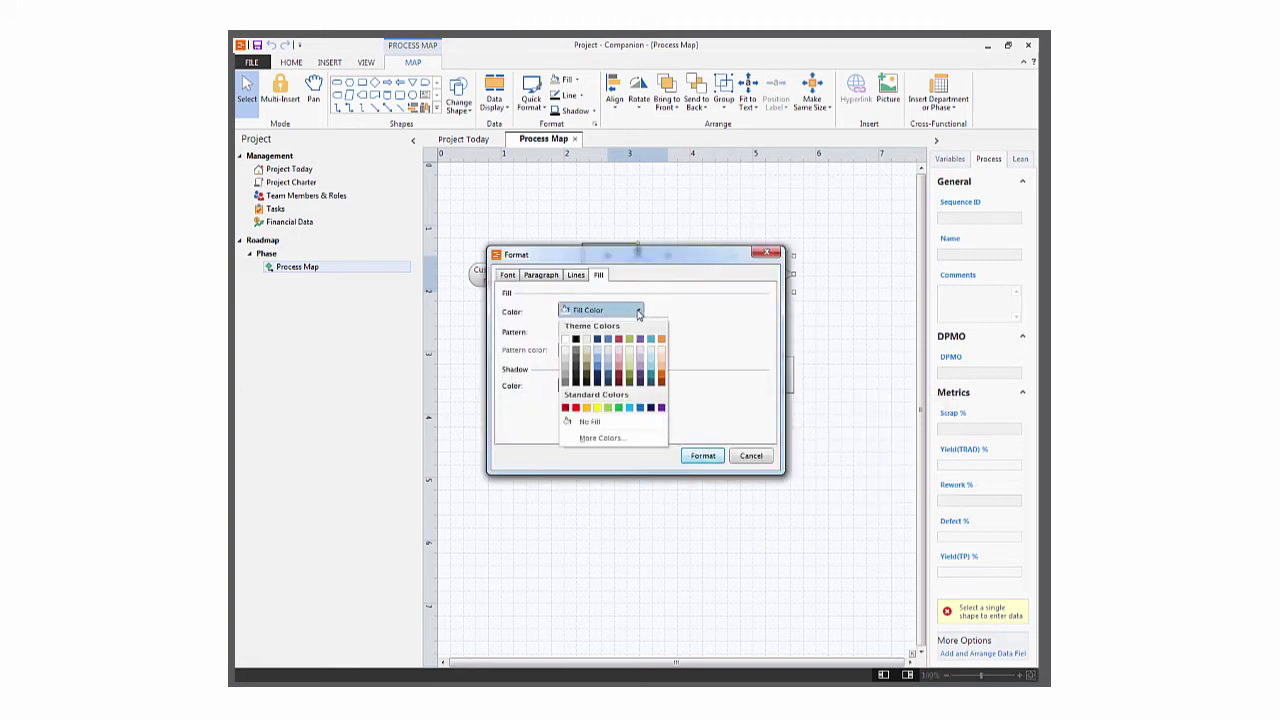
pyautogui.click(630, 376)
pyautogui.click(704, 457)
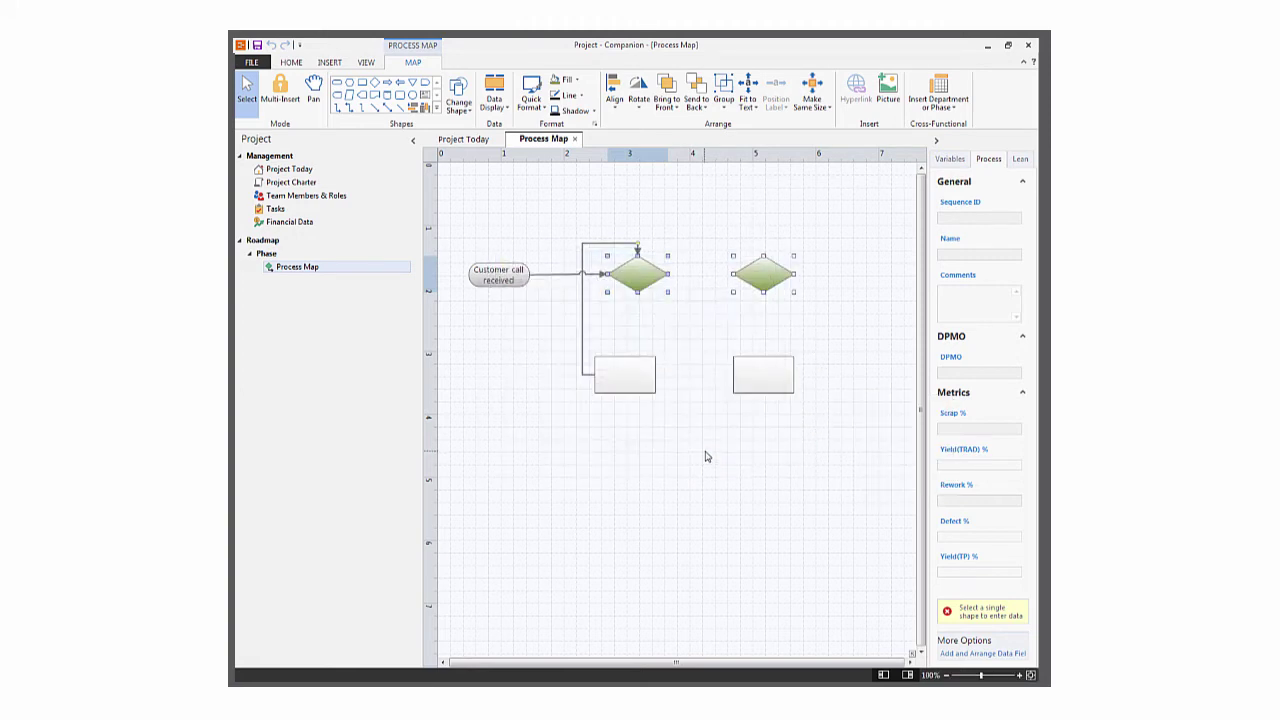
# Step: Fill both process rectangles pink
pyautogui.click(745, 374)
pyautogui.keyDown('shift'); pyautogui.click(651, 388); pyautogui.keyUp('shift')
pyautogui.rightClick(651, 388)
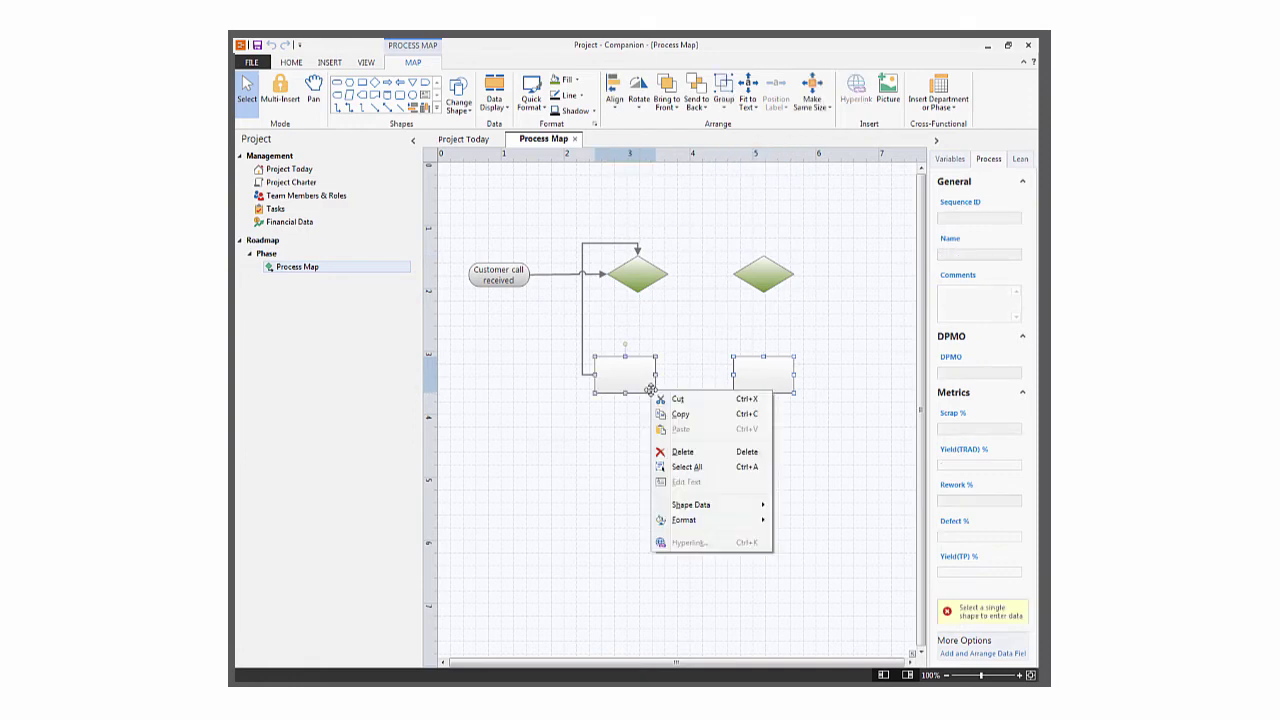
pyautogui.moveTo(684, 520)
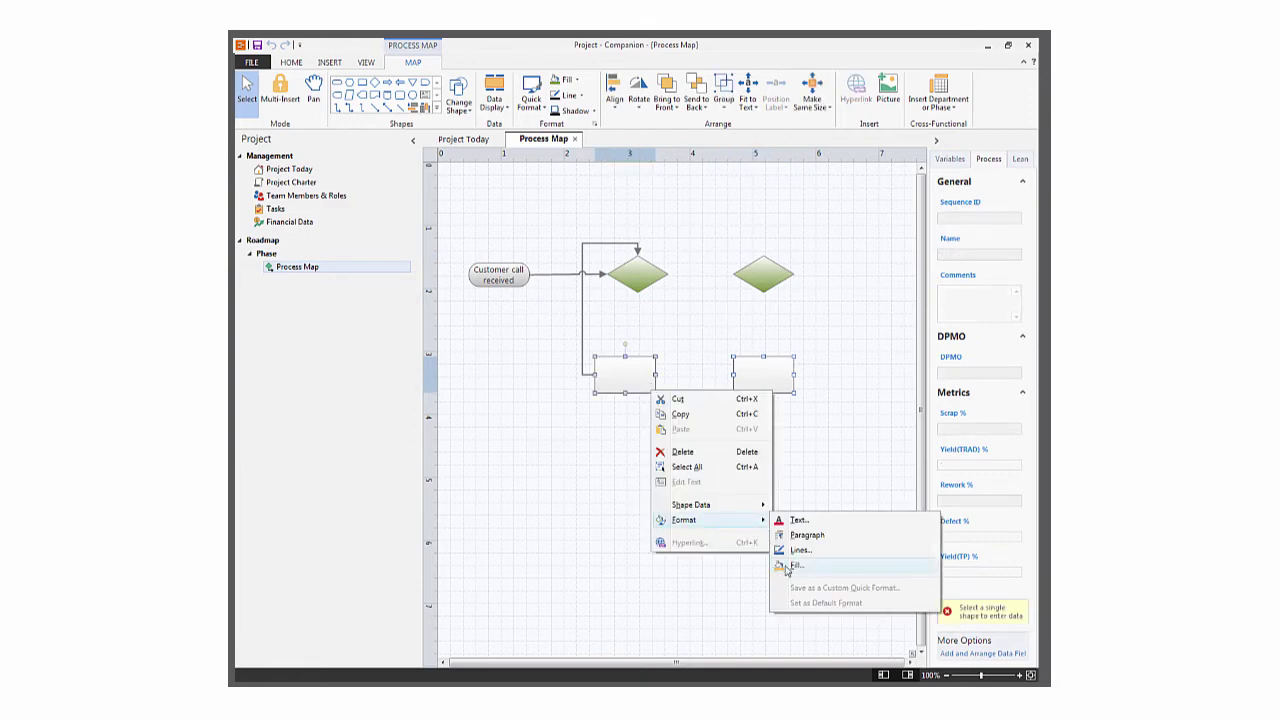
pyautogui.click(787, 566)
pyautogui.click(639, 311)
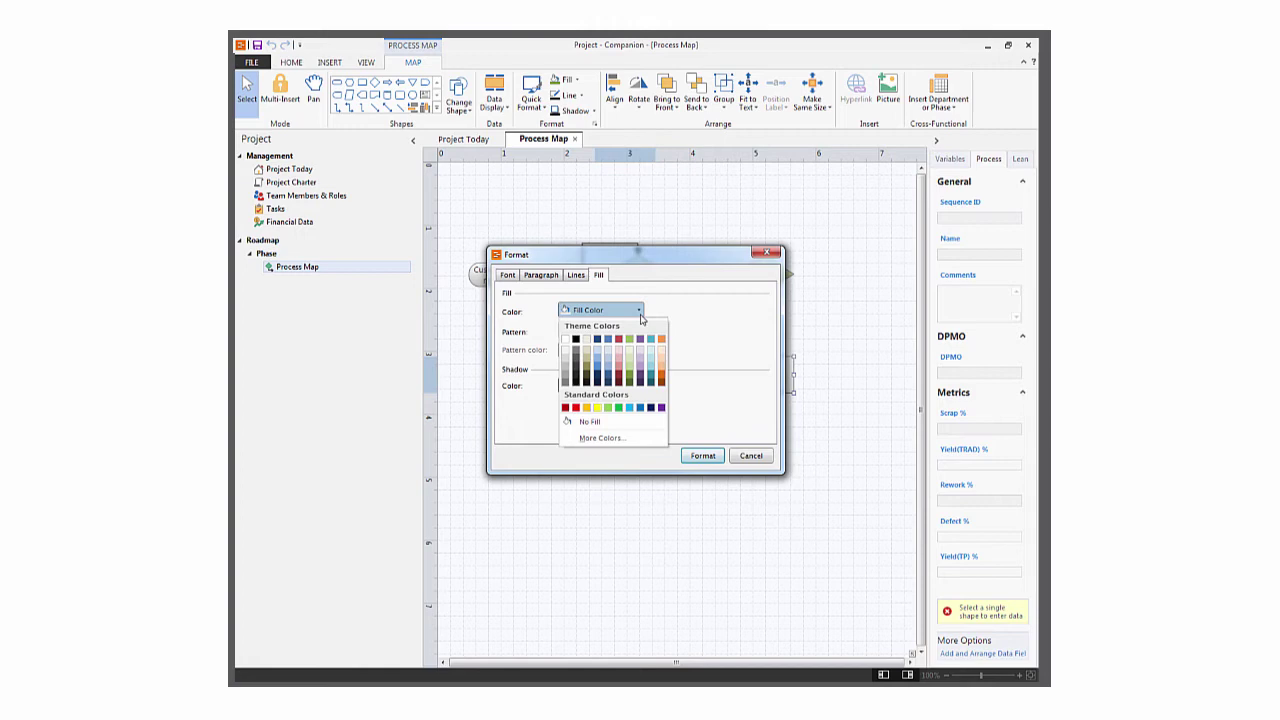
pyautogui.click(621, 370)
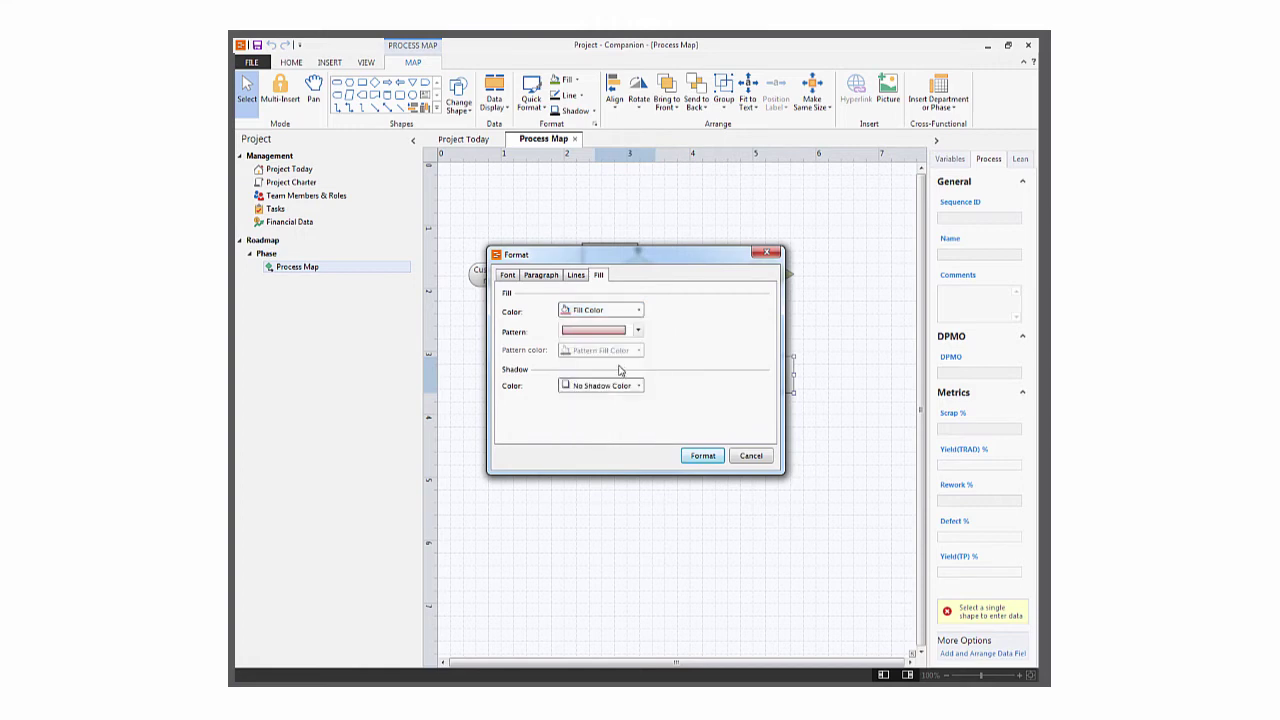
pyautogui.click(703, 456)
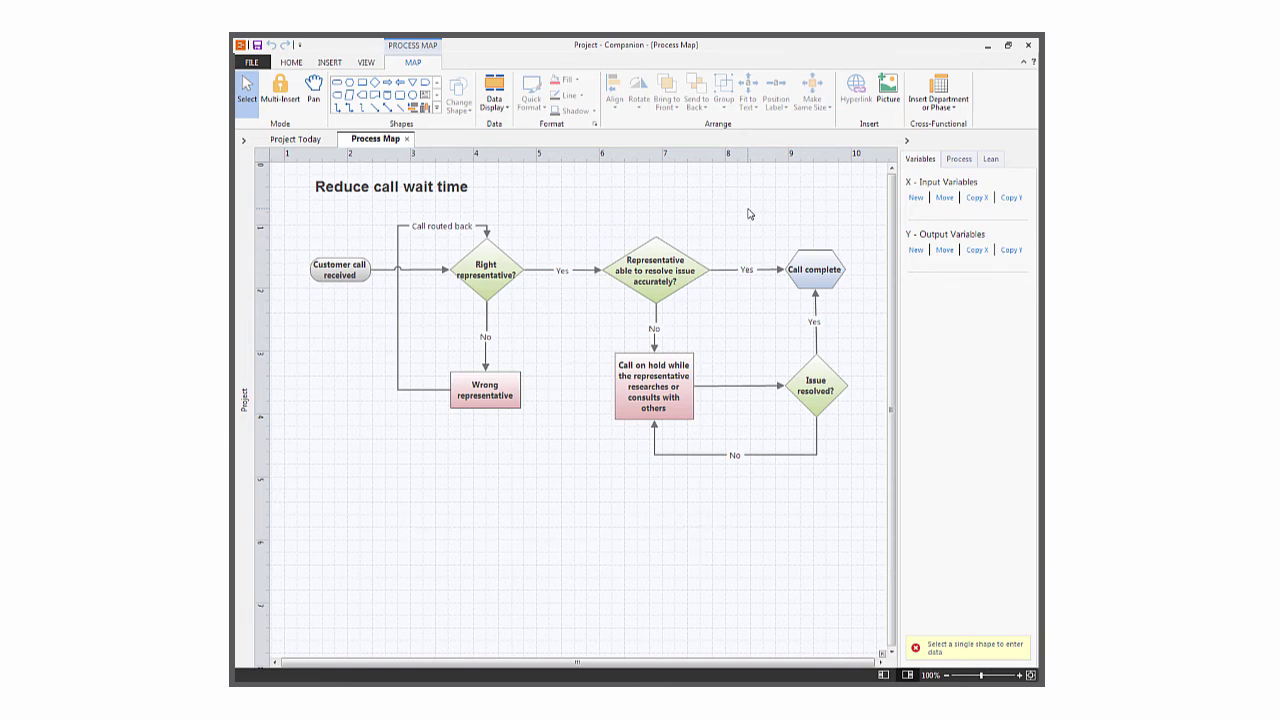
# Step: Add X variable 'Representative experience' and Y variable 'Correct answer' to the accurate-resolution diamond
pyautogui.click(657, 244)
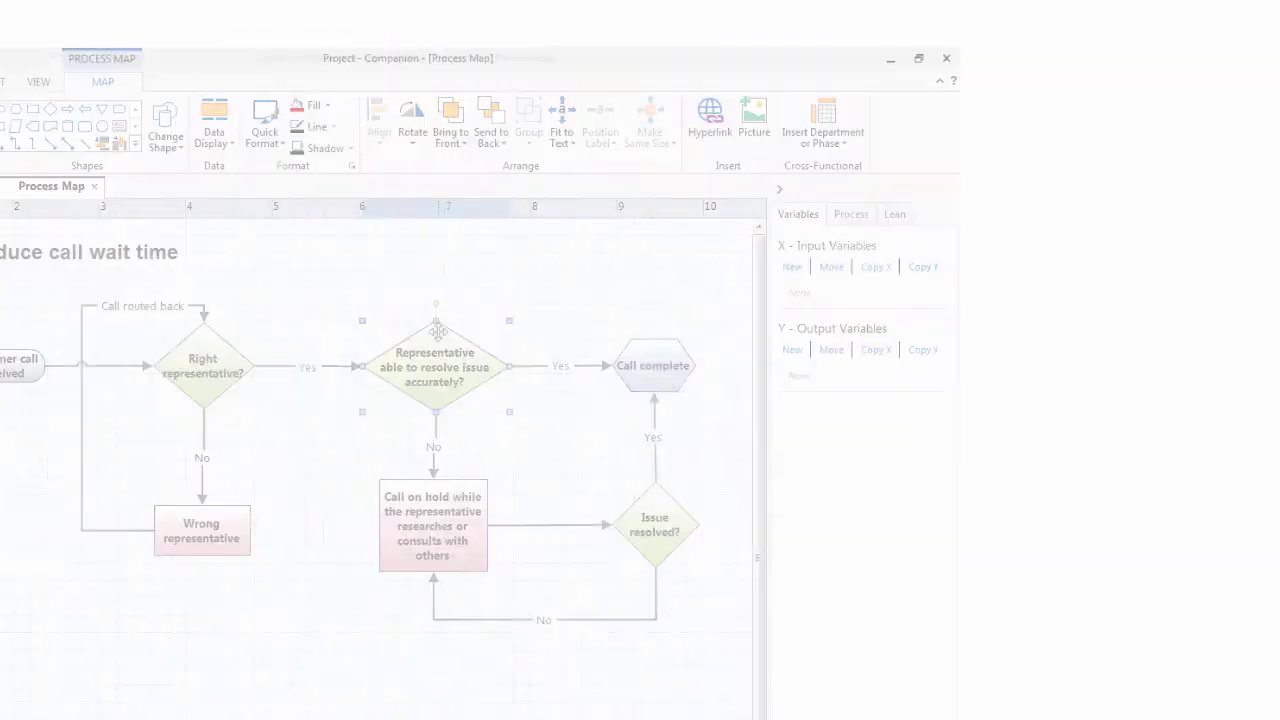
pyautogui.click(792, 268)
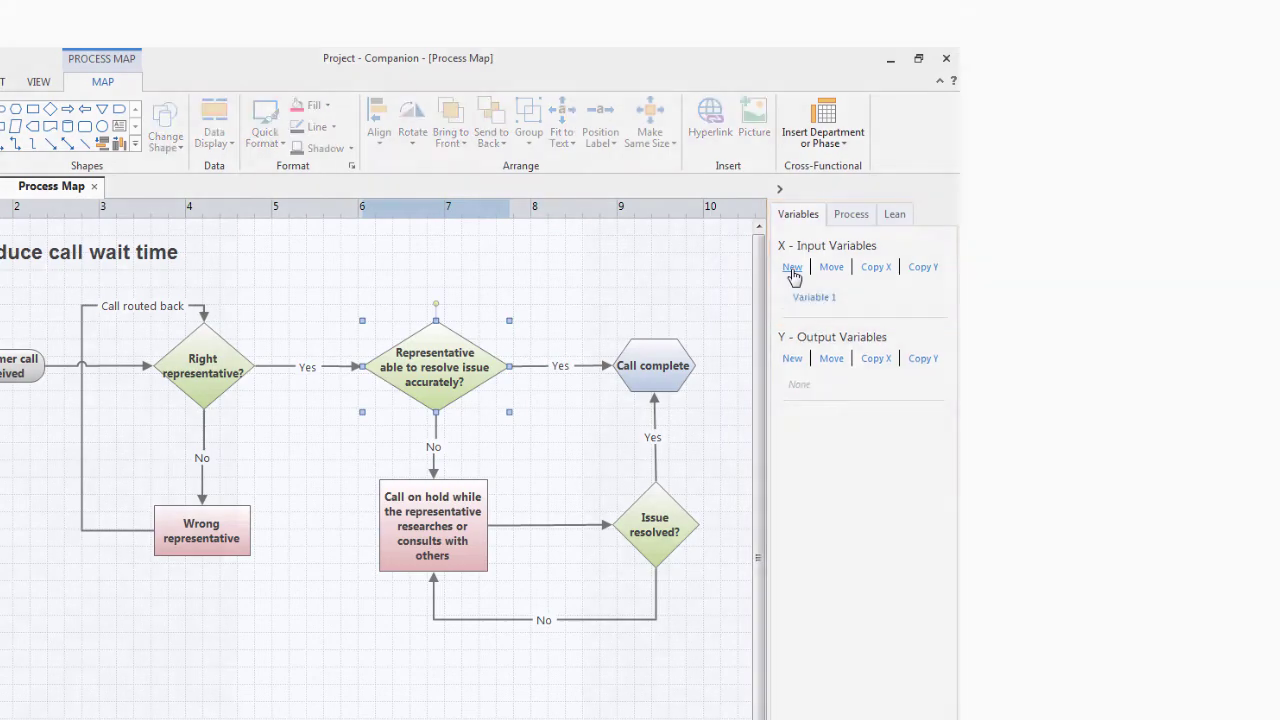
pyautogui.write('Re')
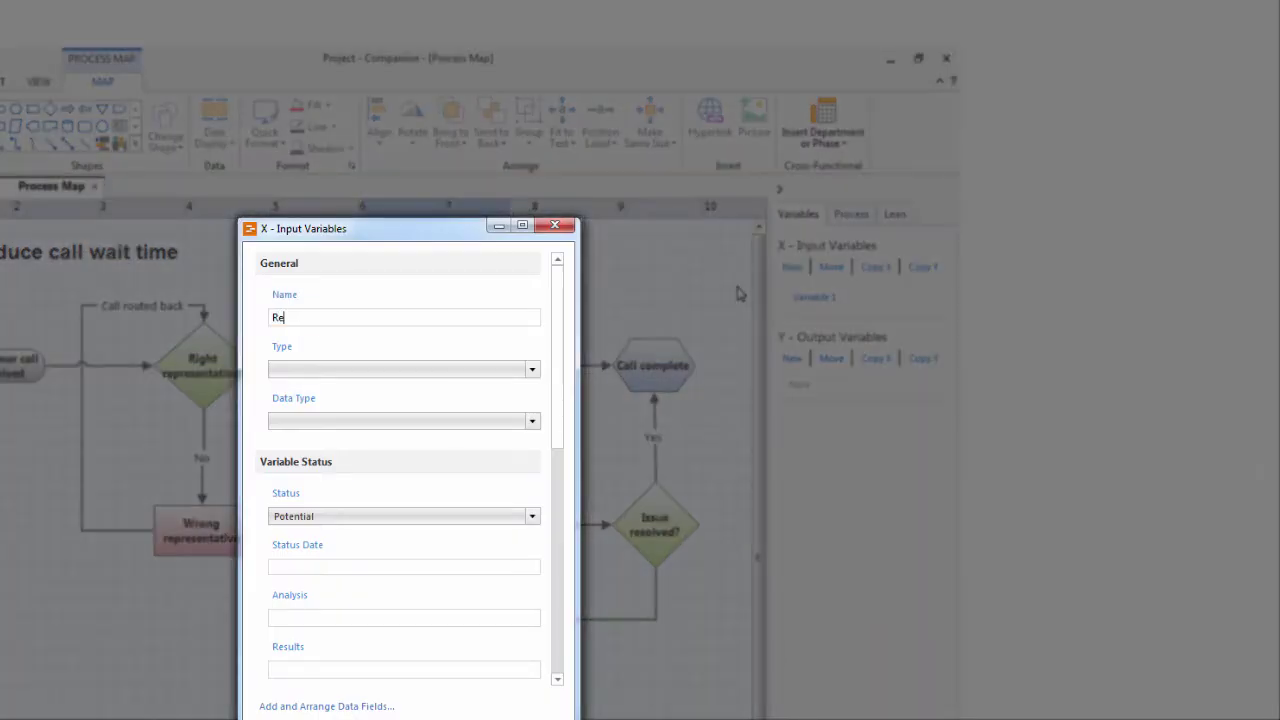
pyautogui.write('presentative e')
pyautogui.write('xperience')
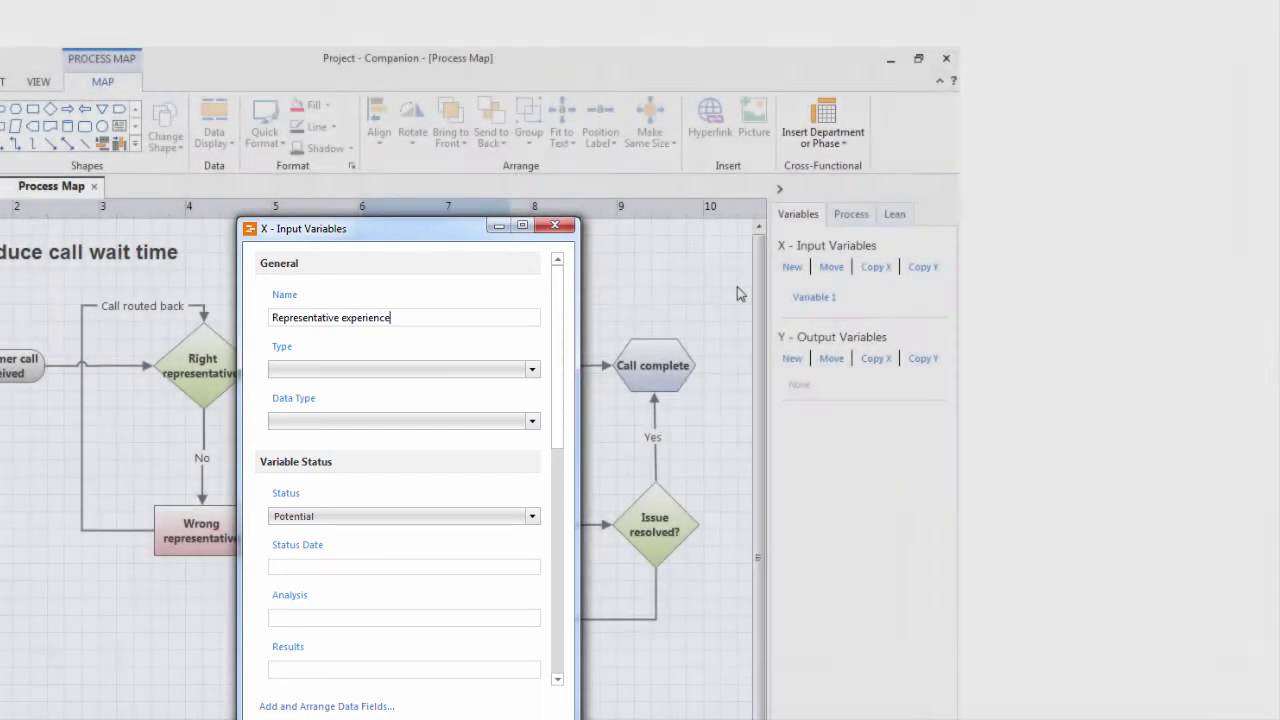
pyautogui.press('Return')
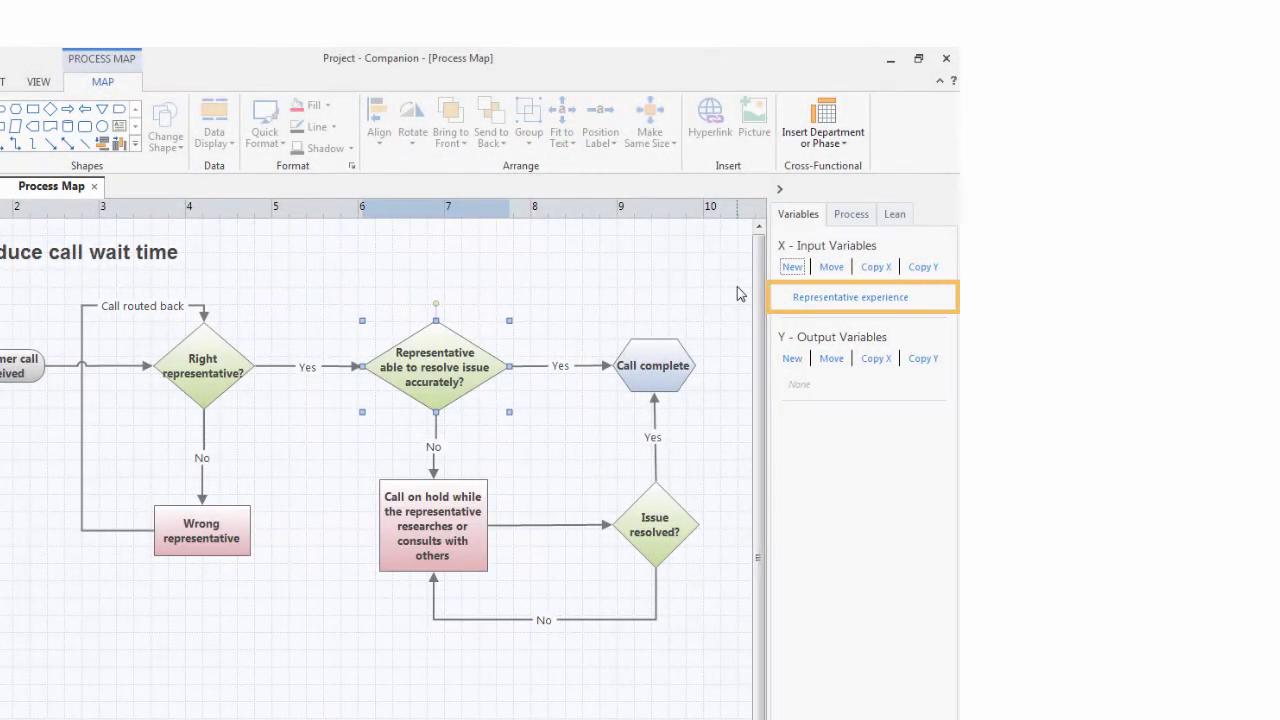
pyautogui.click(791, 360)
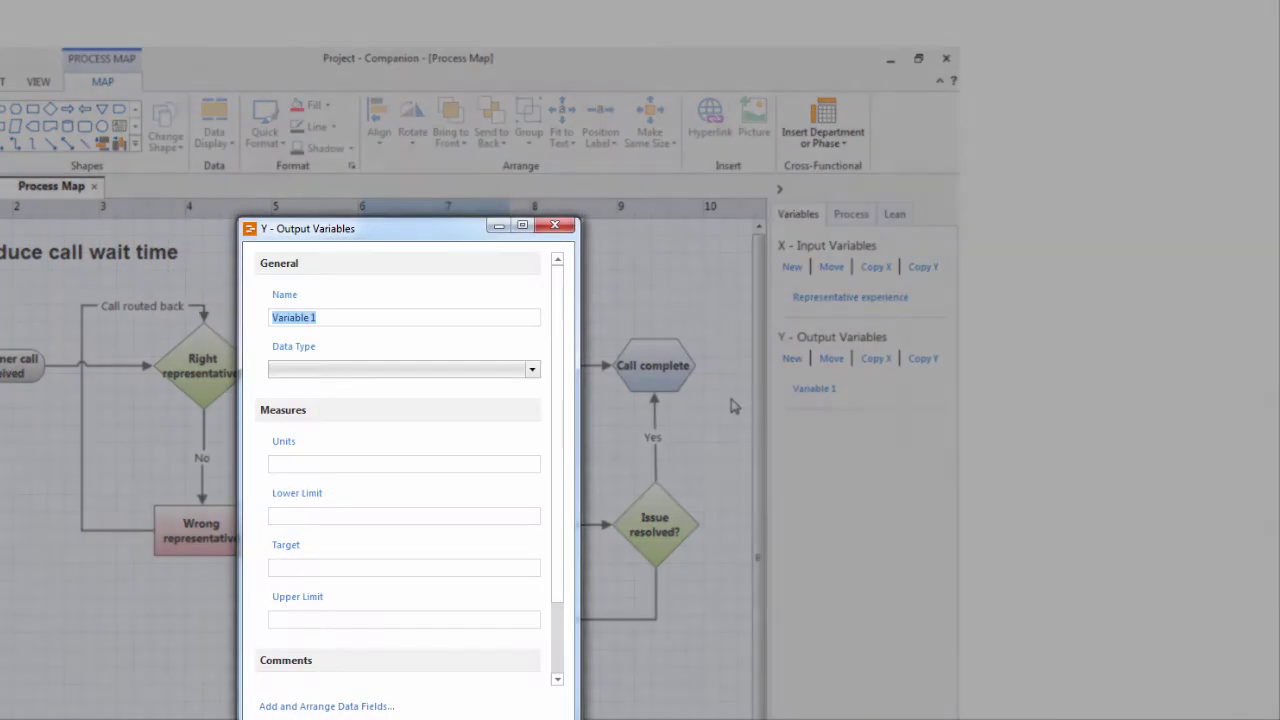
pyautogui.write('Correct')
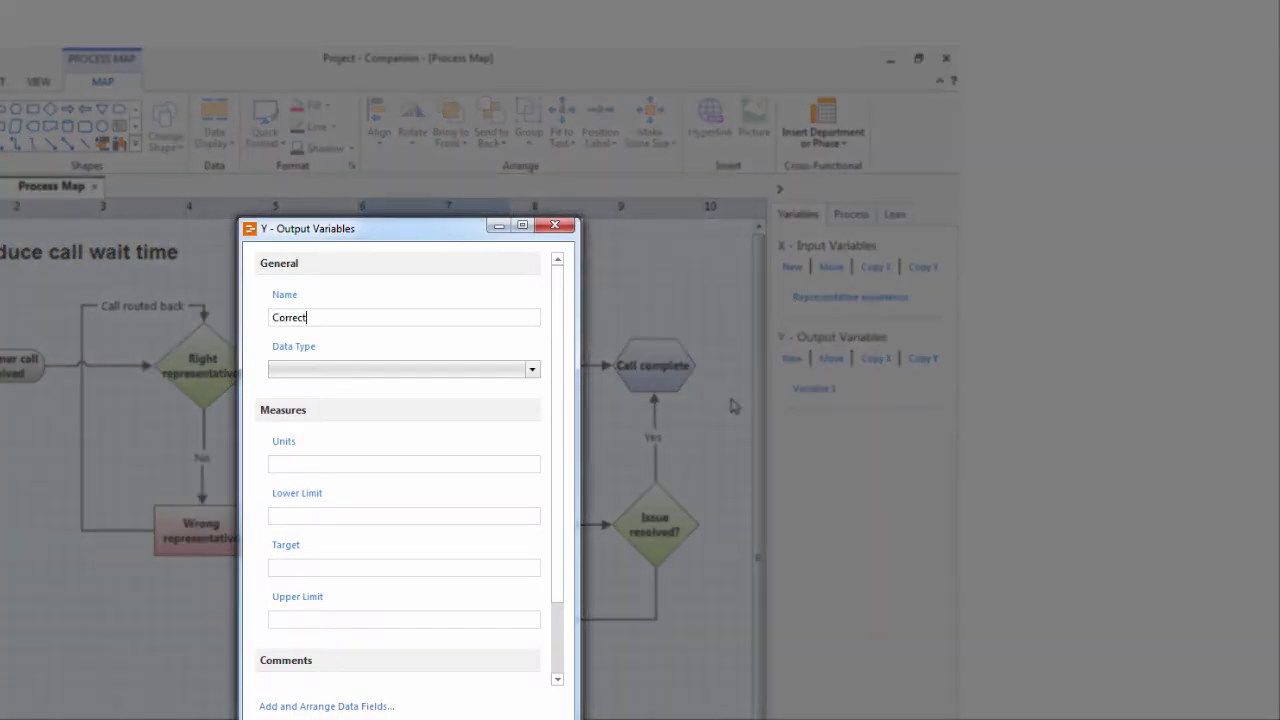
pyautogui.write(' answer')
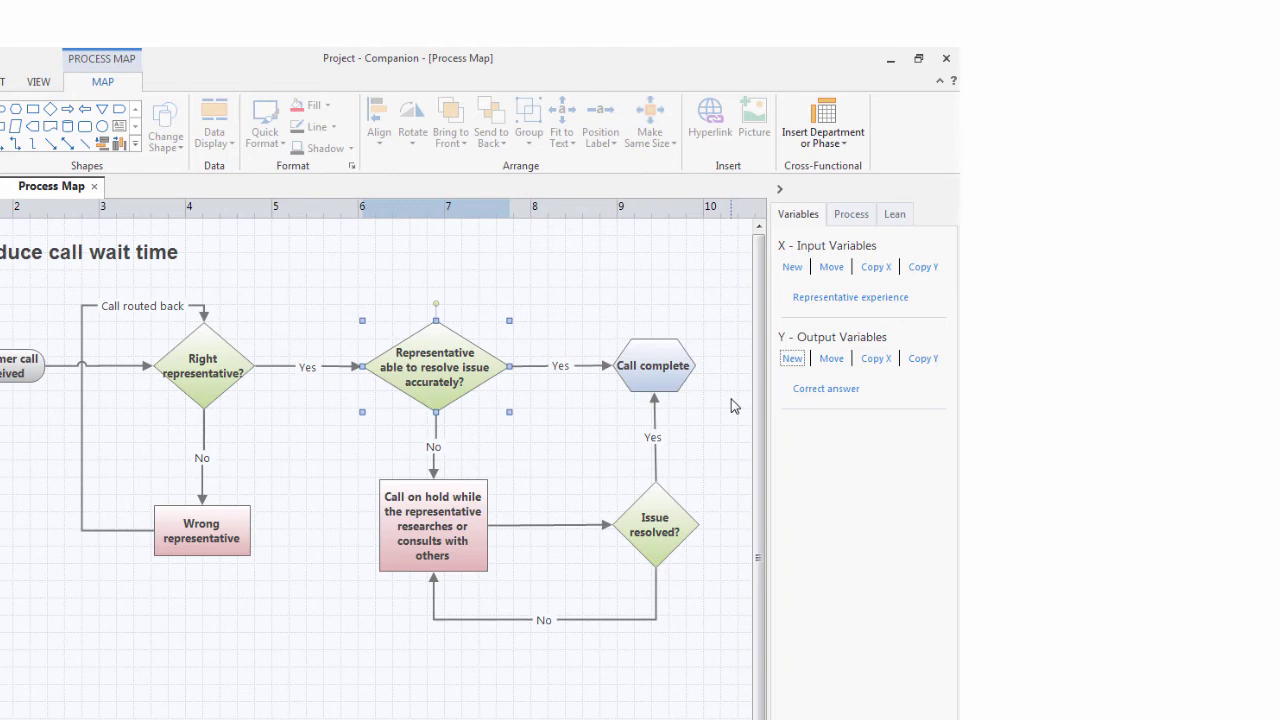
# Step: Arrange the X and Y variable names beside the diamond and display shape data on the map
pyautogui.rightClick(484, 373)
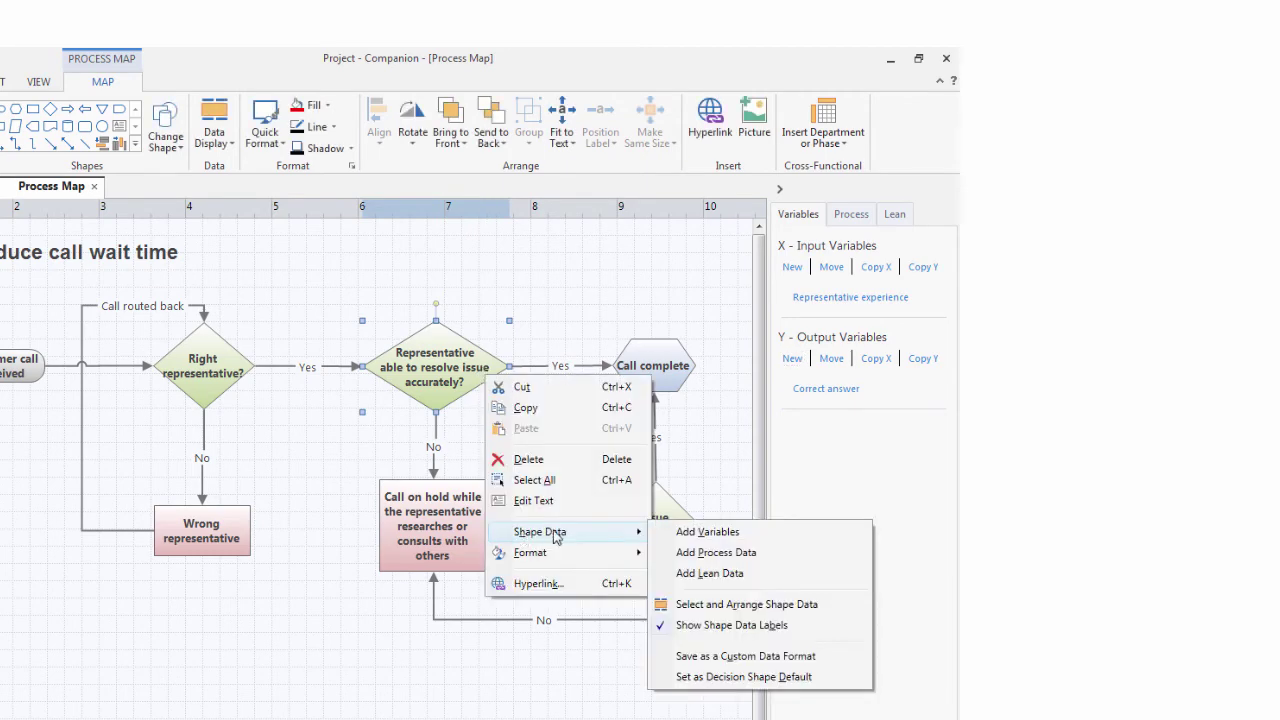
pyautogui.moveTo(540, 532)
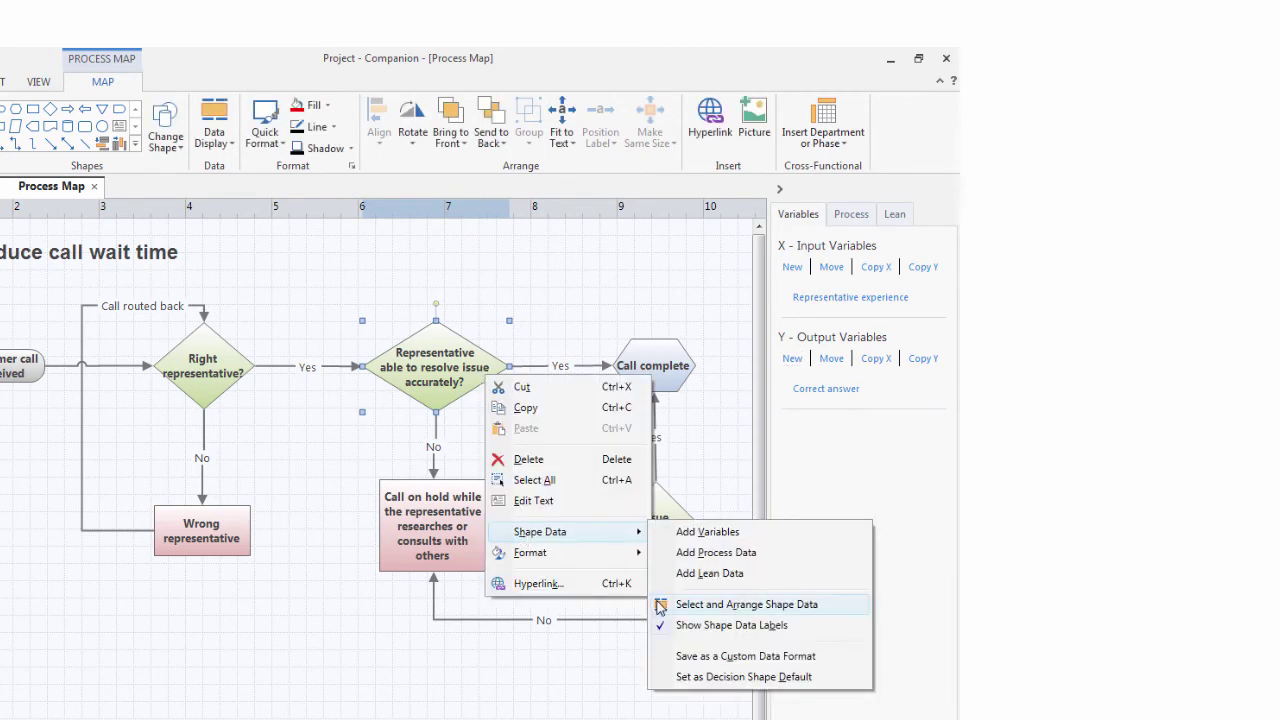
pyautogui.click(660, 605)
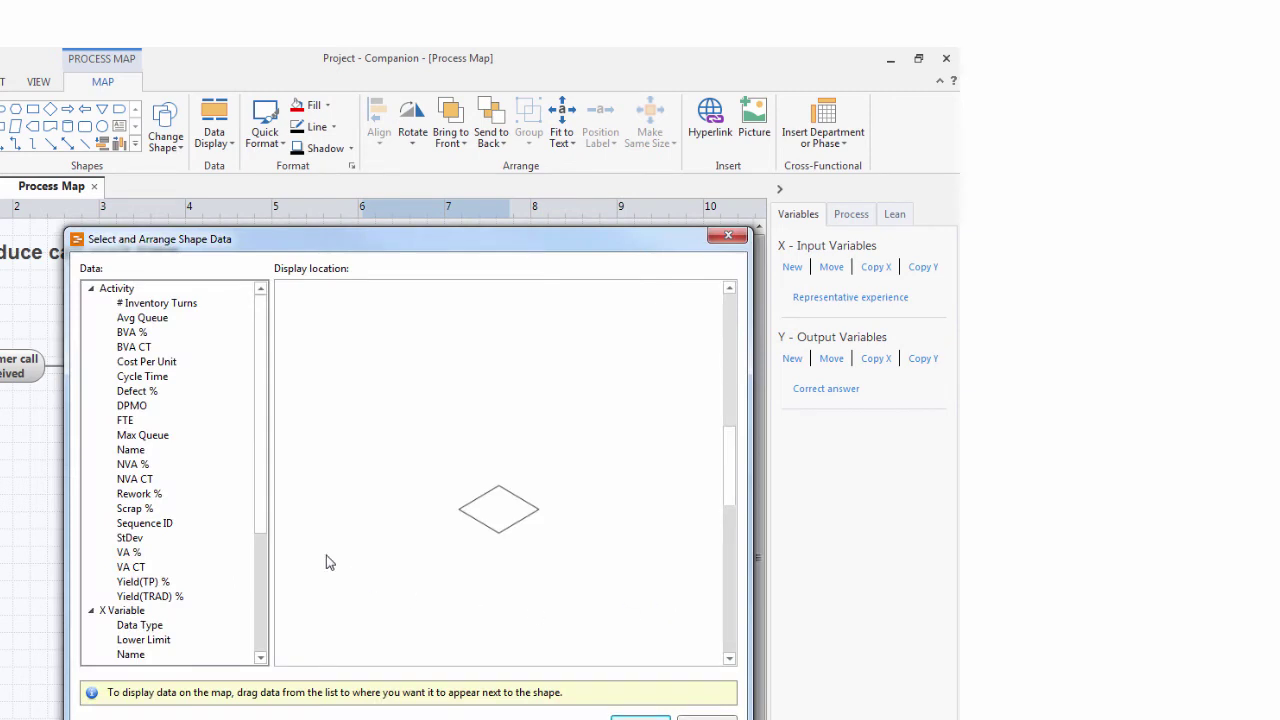
pyautogui.moveTo(265, 497); pyautogui.dragTo(265, 580)
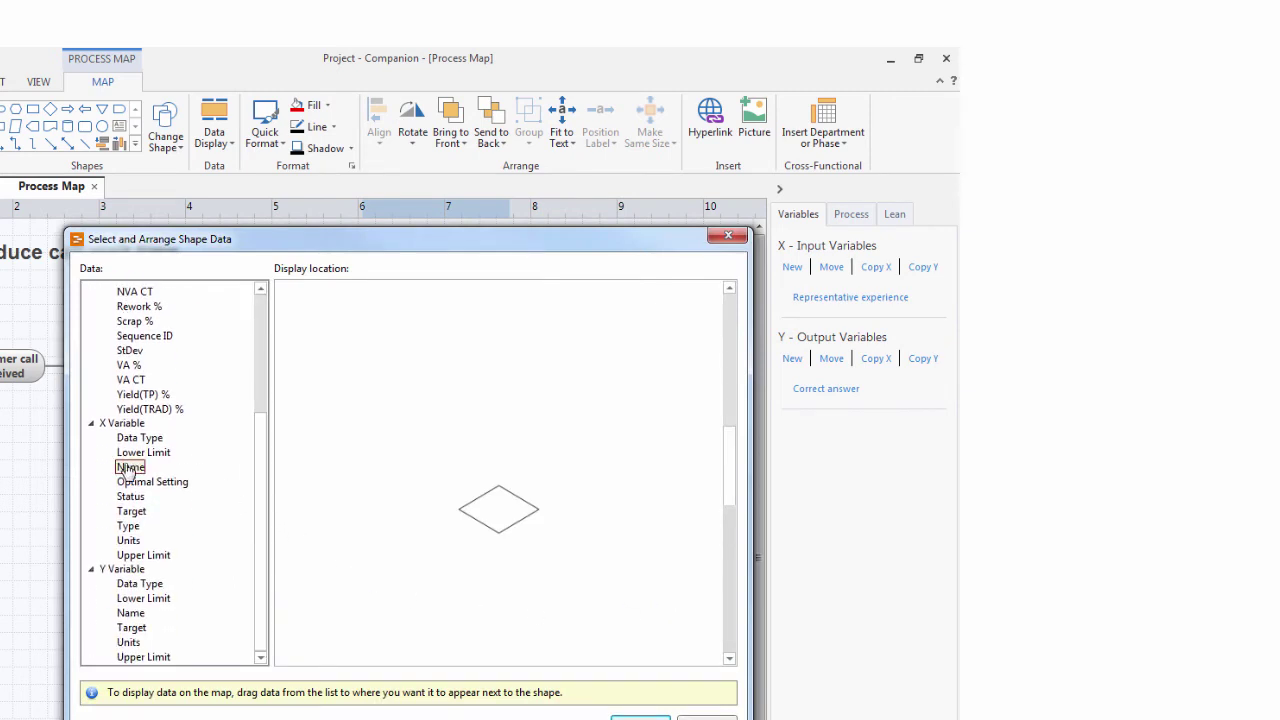
pyautogui.moveTo(130, 468); pyautogui.dragTo(421, 503)
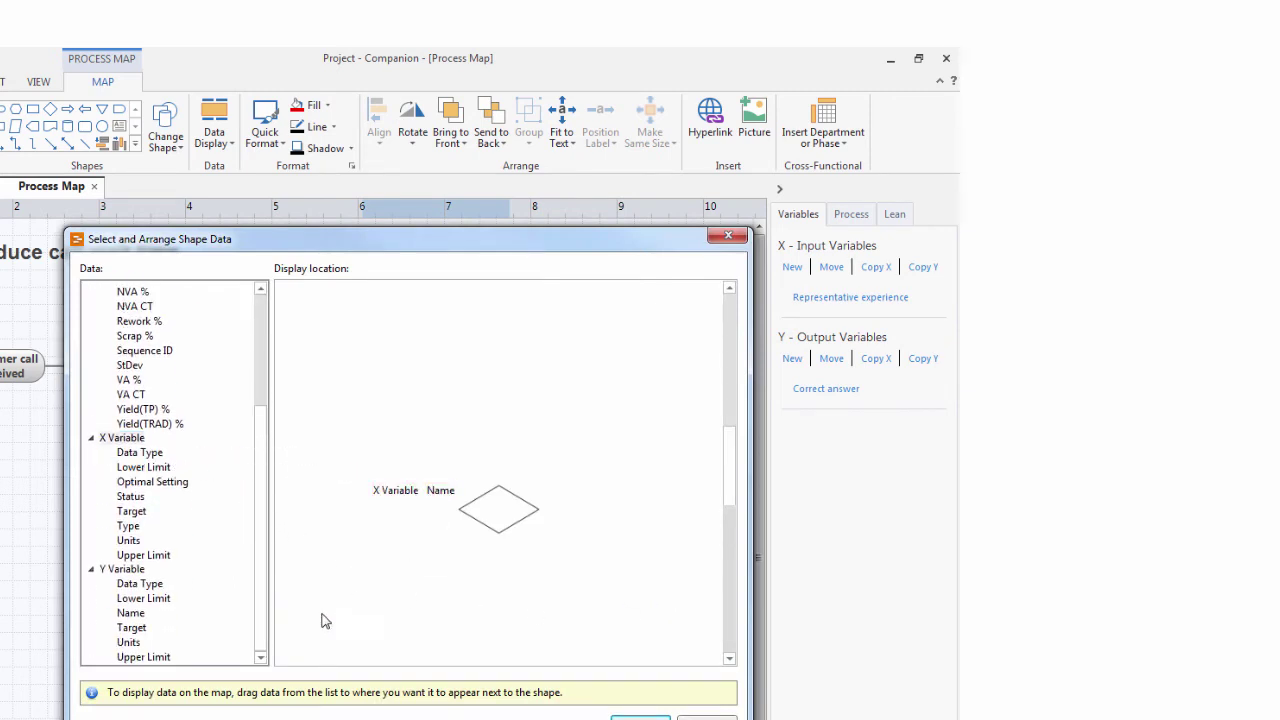
pyautogui.moveTo(130, 613); pyautogui.dragTo(628, 510)
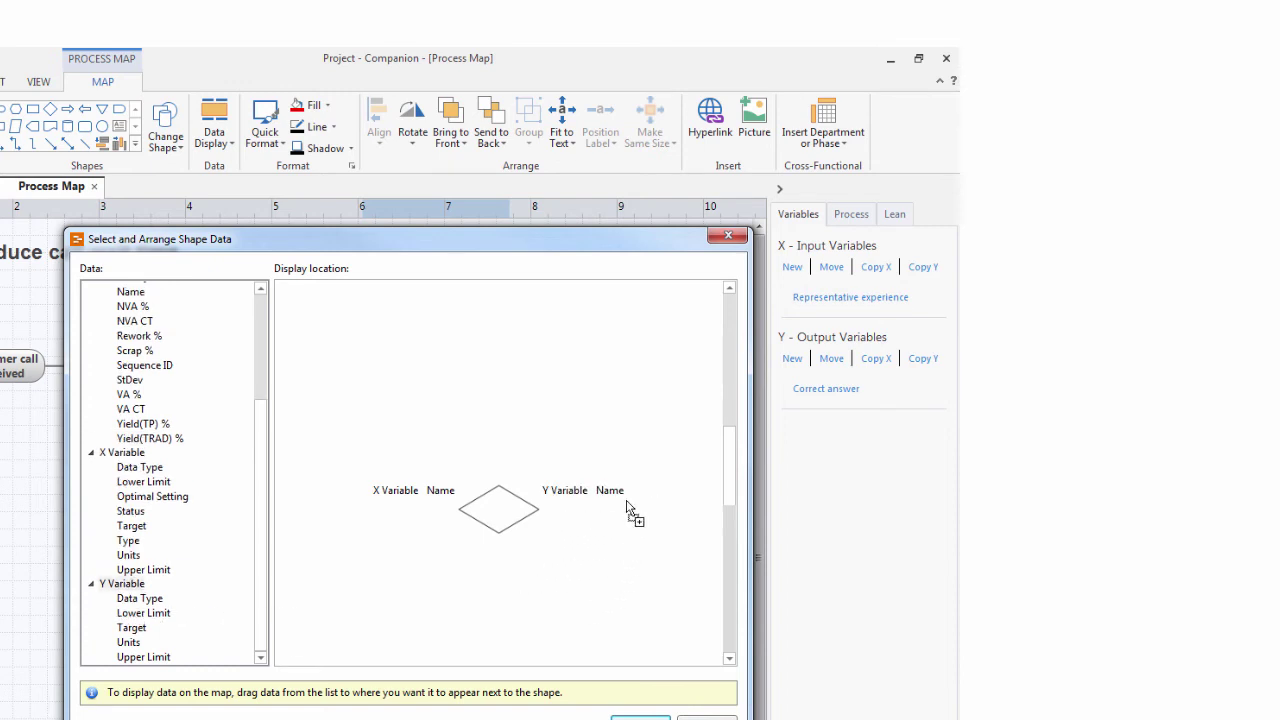
pyautogui.click(640, 717)
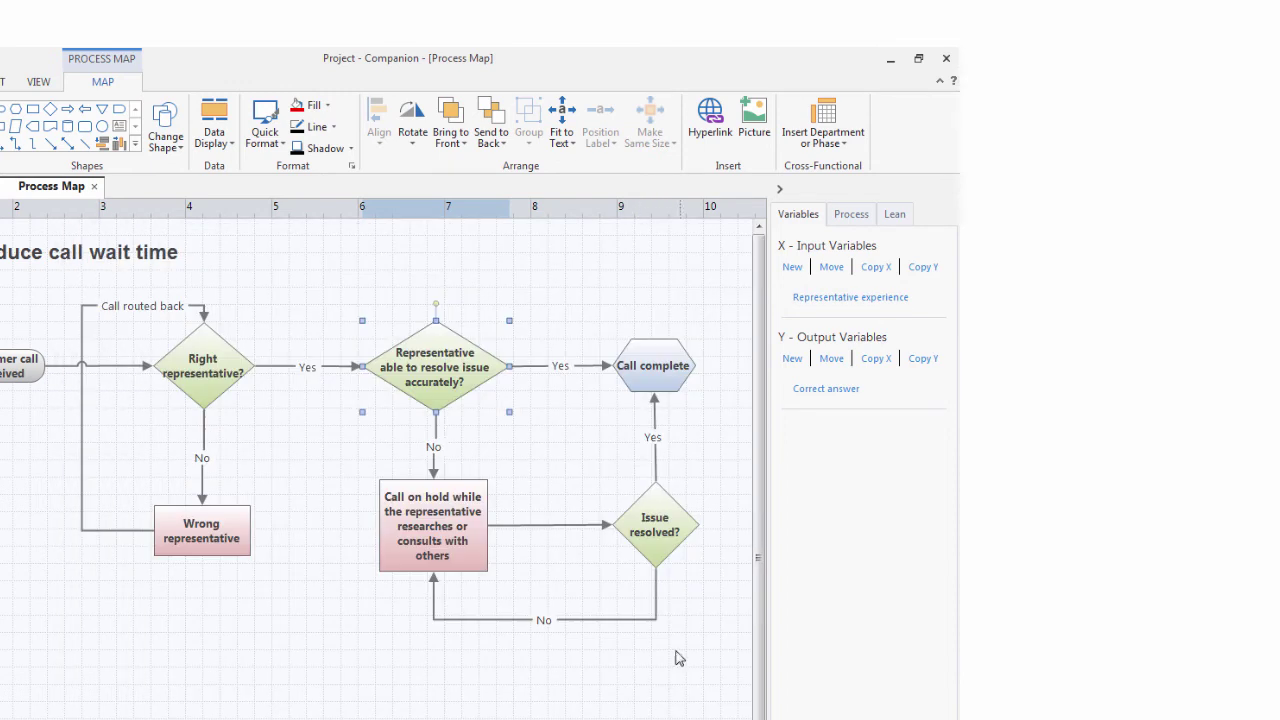
pyautogui.click(226, 158)
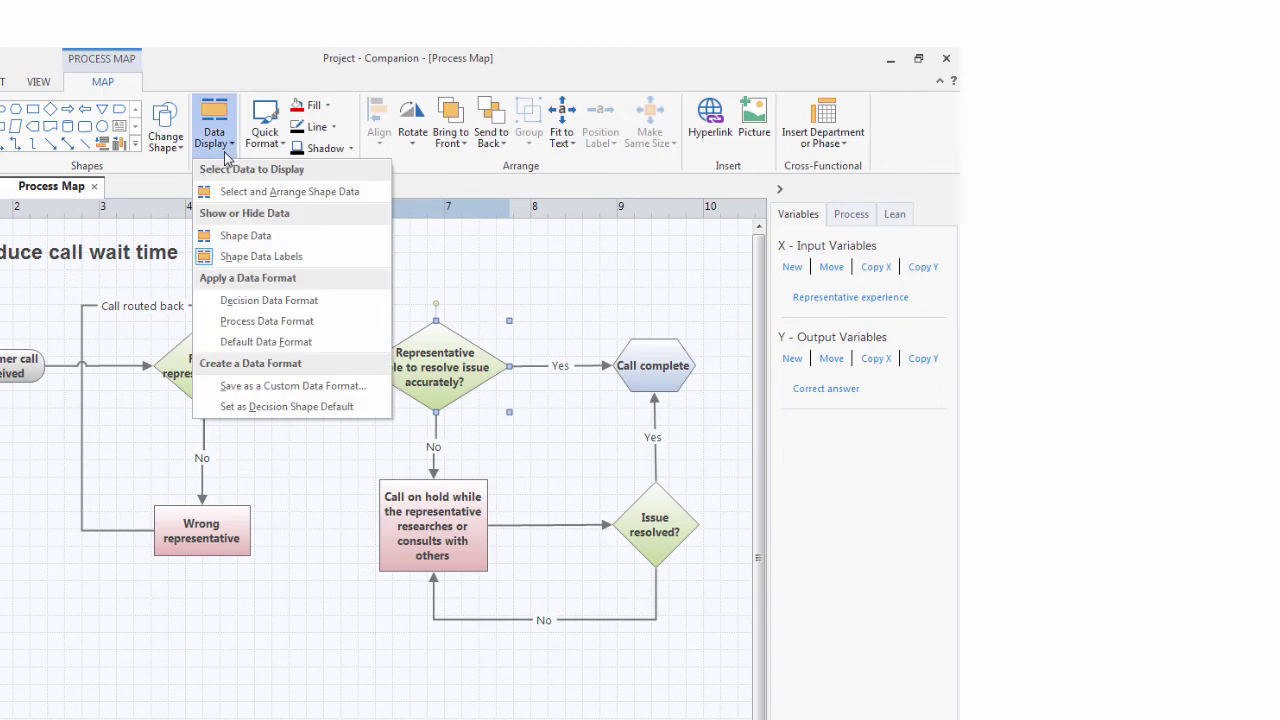
pyautogui.click(240, 236)
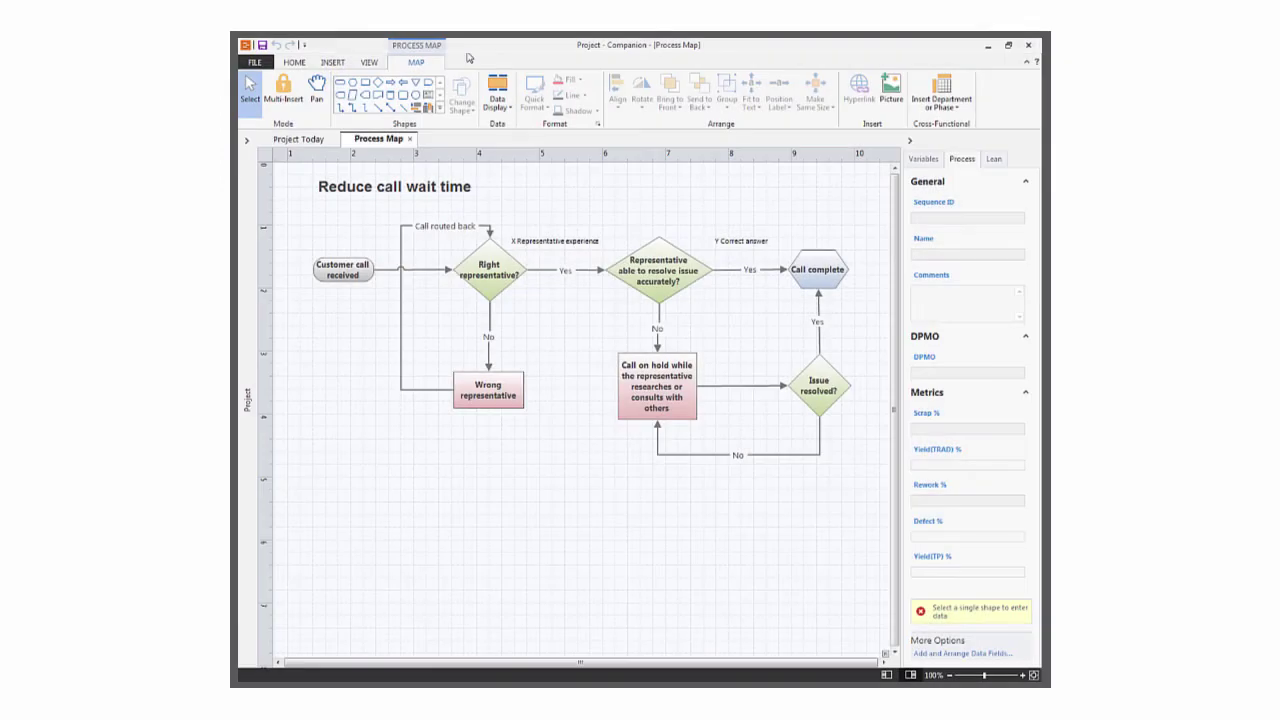
# Step: Open the project's Export page offering PDF or CSV output
pyautogui.click(262, 63)
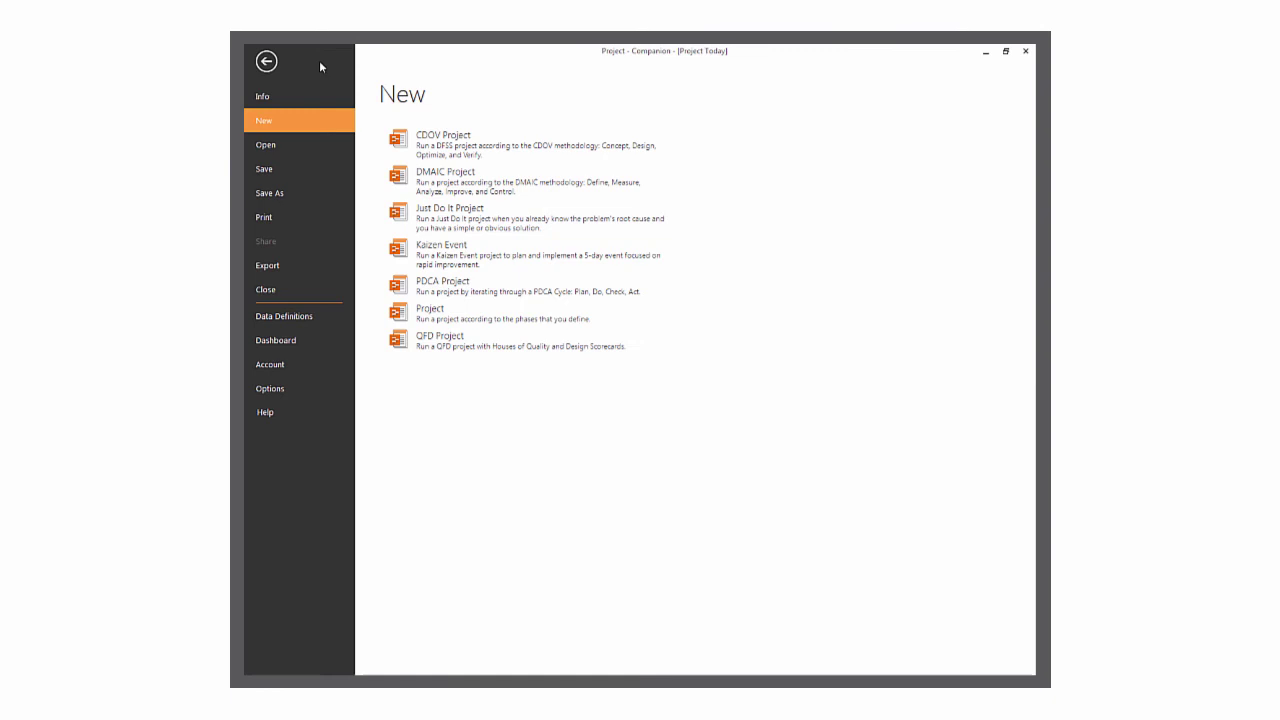
pyautogui.click(338, 273)
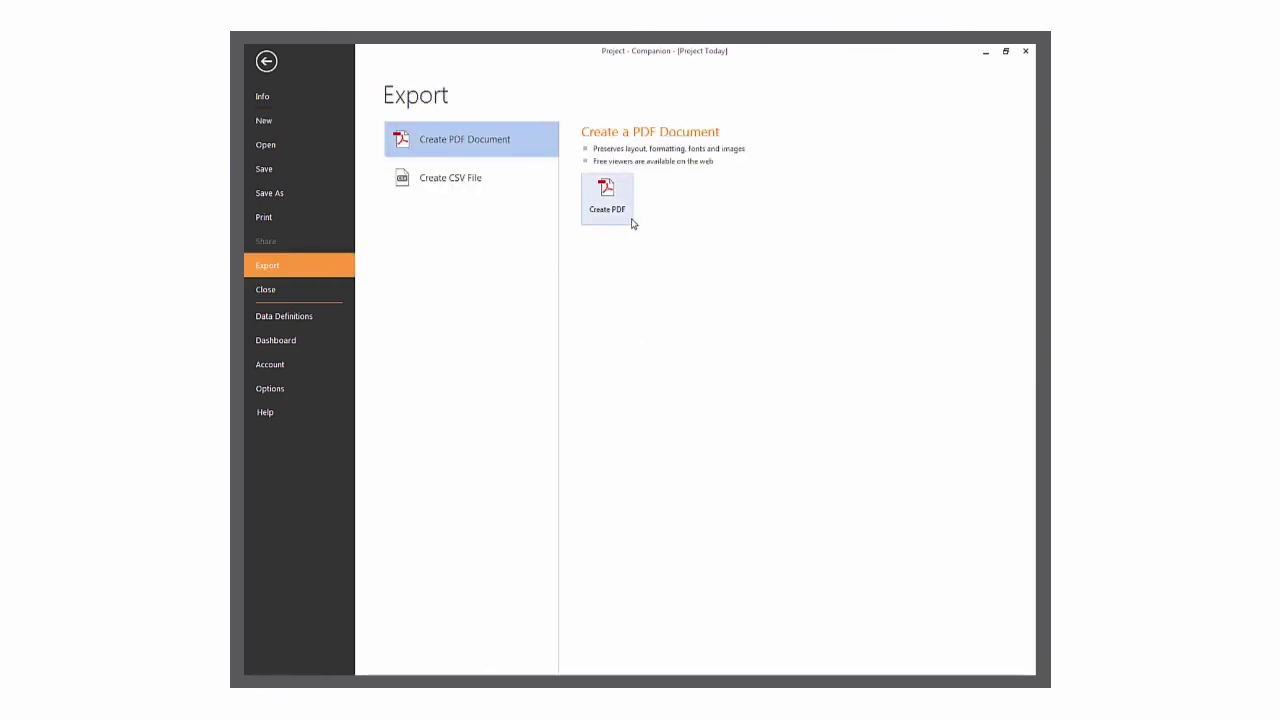